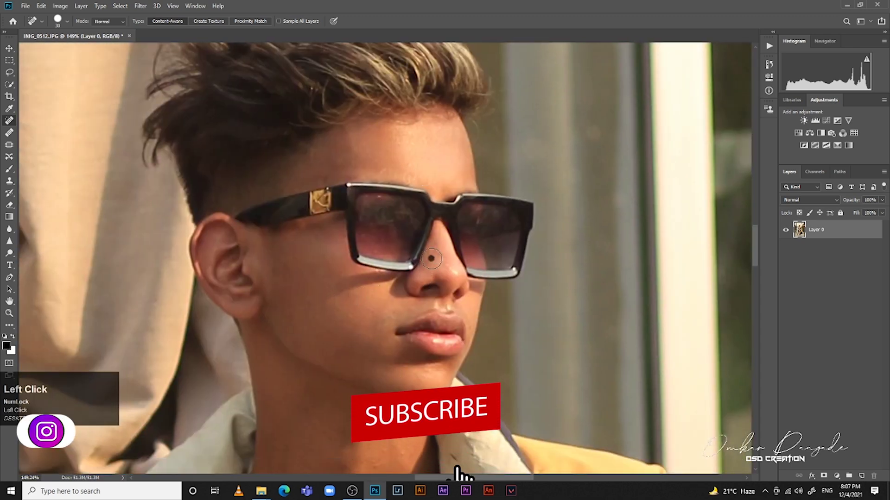
Step: Heal the skin blemishes on the cheek, jaw and neck of the man in sunglasses with the Spot Healing Brush
{"action": "key", "text": "space"}
{"action": "left_click_drag", "start_coordinate": [330, 298], "coordinate": [304, 220]}
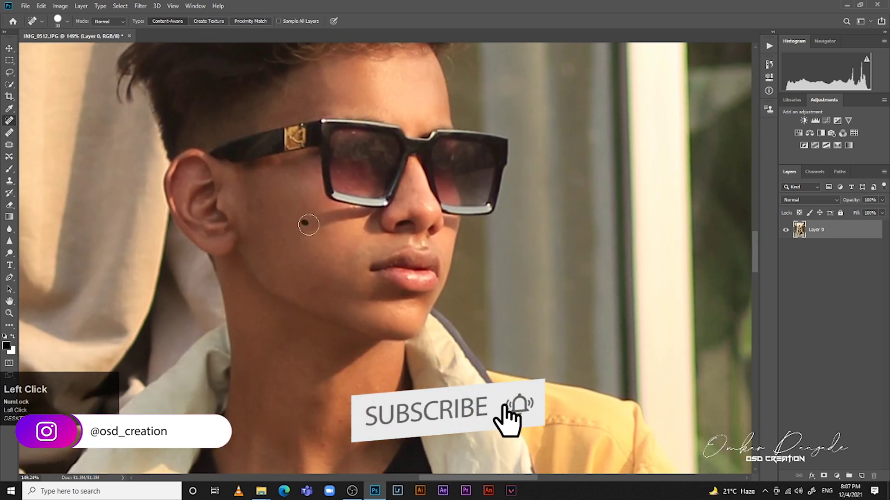
{"action": "left_click_drag", "start_coordinate": [344, 277], "coordinate": [338, 159]}
{"action": "left_click", "coordinate": [331, 305]}
{"action": "left_click_drag", "start_coordinate": [348, 268], "coordinate": [361, 265]}
{"action": "key", "text": "space"}
{"action": "mouse_move", "coordinate": [268, 413]}
{"action": "left_mouse_down"}
{"action": "mouse_move", "coordinate": [283, 356]}
{"action": "mouse_move", "coordinate": [327, 335]}
{"action": "left_mouse_up"}
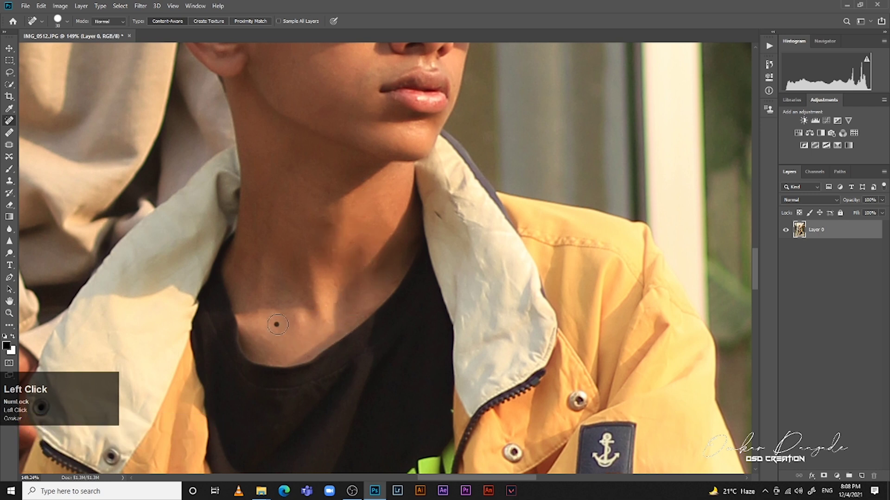
Step: Duplicate the retouched photo layer and invert the copy's colours
{"action": "key", "text": "space"}
{"action": "left_click_drag", "start_coordinate": [352, 83], "coordinate": [402, 194]}
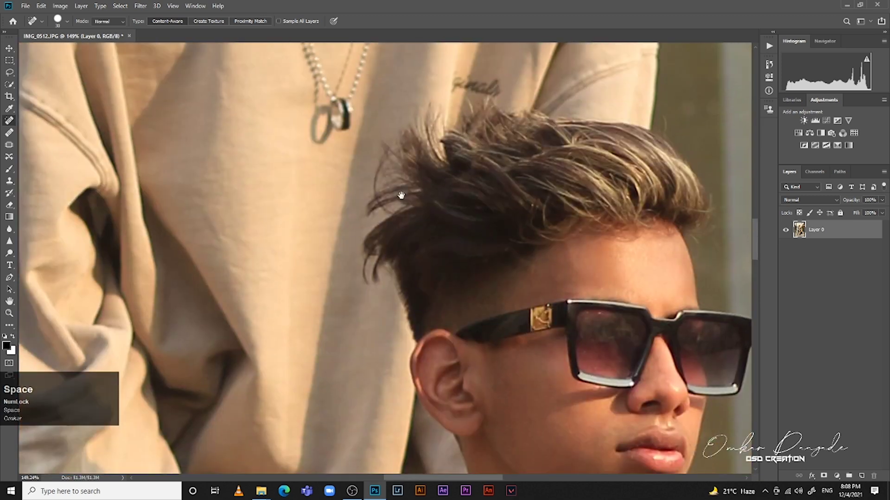
{"action": "key", "text": "ctrl+minus"}
{"action": "key", "text": "ctrl+minus"}
{"action": "key", "text": "ctrl+minus"}
{"action": "key", "text": "space"}
{"action": "left_click_drag", "start_coordinate": [408, 196], "coordinate": [425, 275]}
{"action": "key", "text": "ctrl+j"}
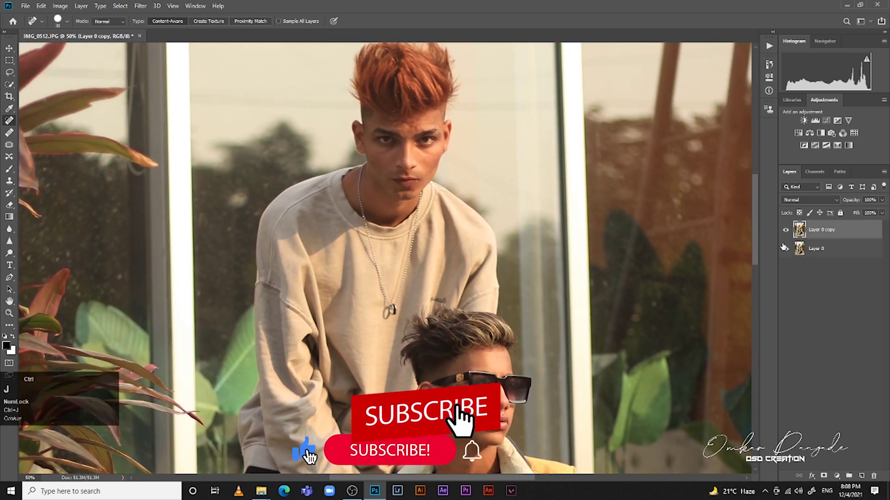
{"action": "key", "text": "ctrl+i"}
Step: Set the inverted copy's blend mode to Vivid Light and apply a High Pass filter to it
{"action": "left_click", "coordinate": [809, 199]}
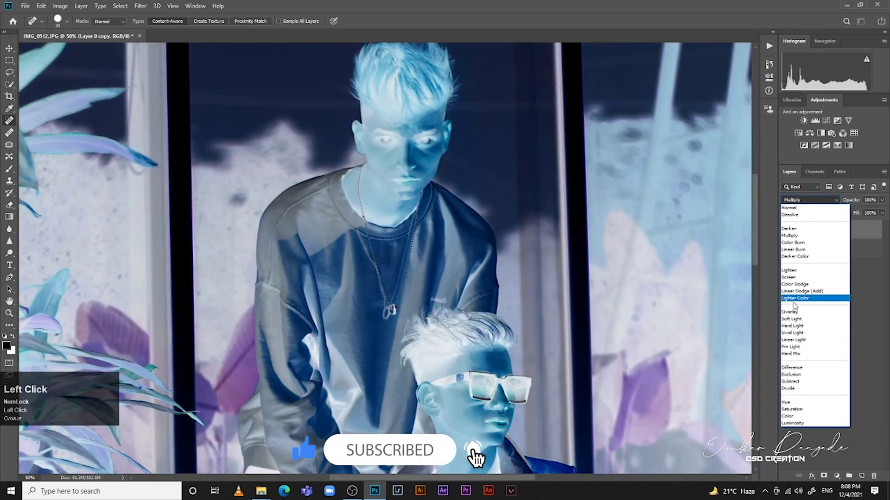
{"action": "left_click", "coordinate": [792, 333]}
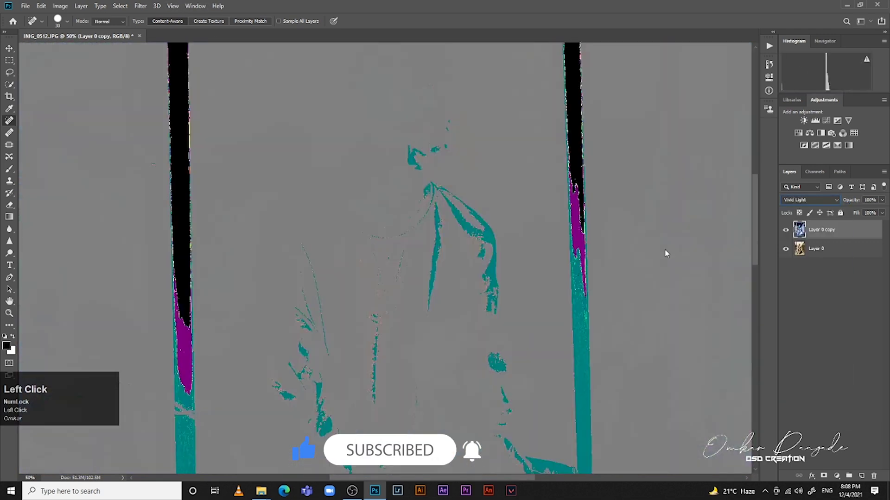
{"action": "left_click", "coordinate": [140, 6]}
{"action": "mouse_move", "coordinate": [198, 191]}
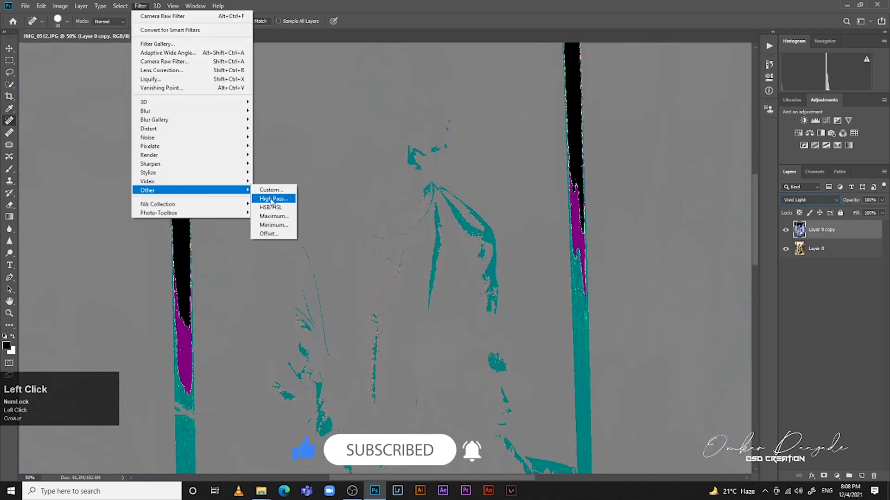
{"action": "left_click", "coordinate": [271, 199]}
{"action": "left_click", "coordinate": [244, 153]}
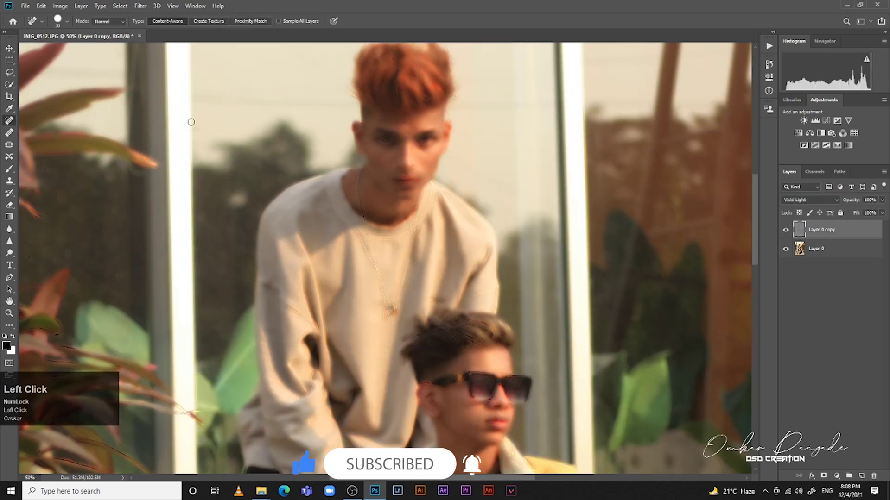
Step: Apply a Gaussian Blur of 1.1 pixels to the copy and hide its effect with a black layer mask
{"action": "left_click", "coordinate": [140, 5]}
{"action": "mouse_move", "coordinate": [153, 110]}
{"action": "left_click", "coordinate": [274, 146]}
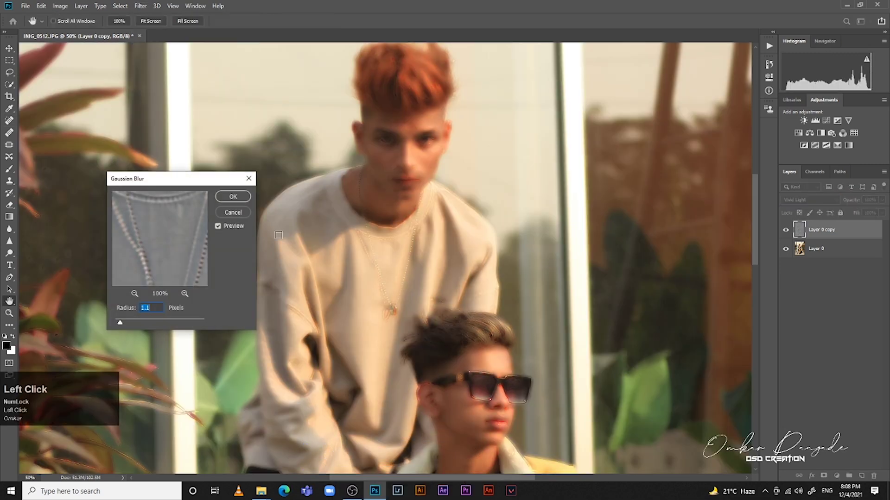
{"action": "left_click", "coordinate": [233, 196]}
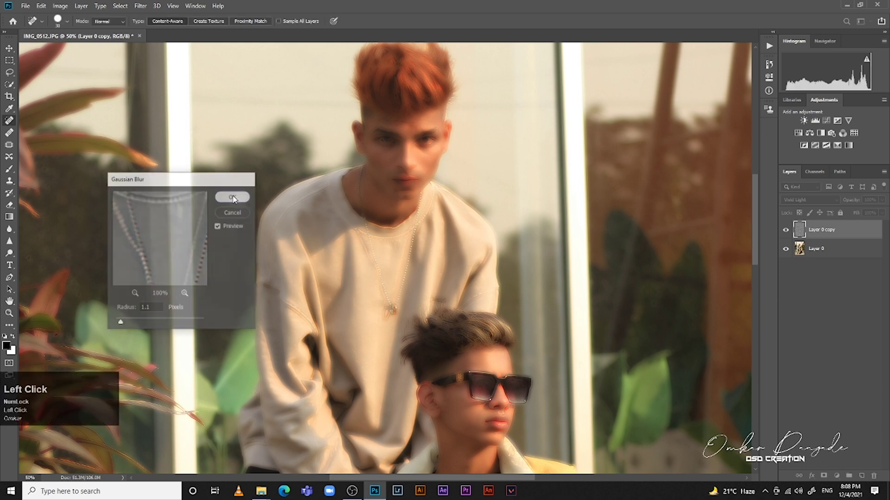
{"action": "left_click", "coordinate": [823, 476], "text": "alt"}
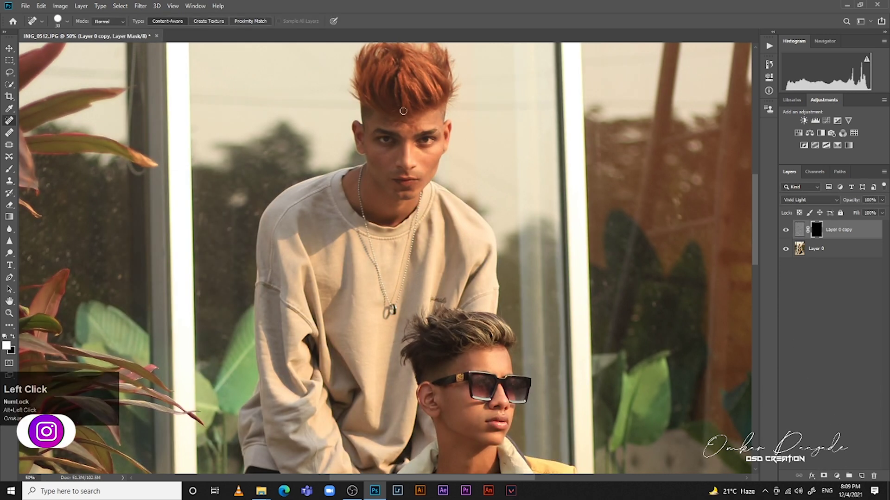
Step: Paint white on the layer mask with an enlarged brush to smooth the skin of the standing man's face
{"action": "scroll", "coordinate": [406, 101], "scroll_direction": "up", "scroll_amount": 5}
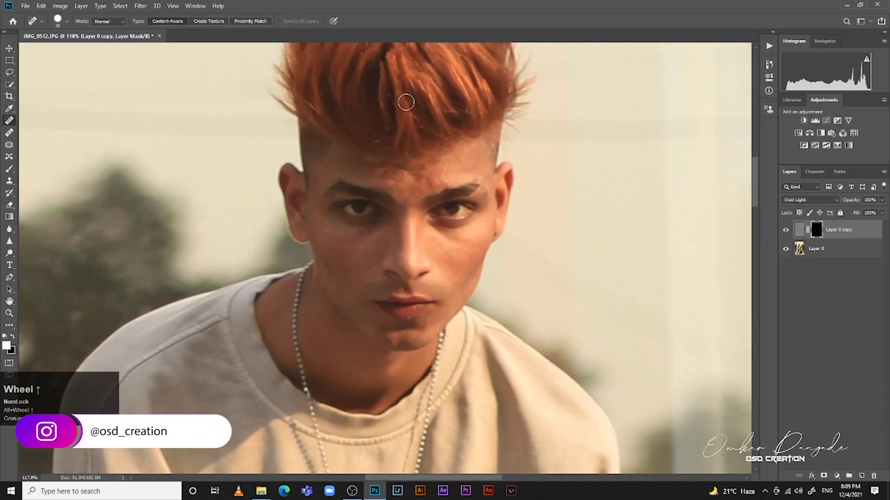
{"action": "key", "text": "b"}
{"action": "key", "text": "bracketright"}
{"action": "key", "text": "bracketright"}
{"action": "key", "text": "bracketright"}
{"action": "key", "text": "bracketright"}
{"action": "key", "text": "bracketright"}
{"action": "mouse_move", "coordinate": [334, 161]}
{"action": "left_mouse_down"}
{"action": "mouse_move", "coordinate": [318, 180]}
{"action": "mouse_move", "coordinate": [339, 242]}
{"action": "mouse_move", "coordinate": [344, 298]}
{"action": "mouse_move", "coordinate": [387, 338]}
{"action": "mouse_move", "coordinate": [391, 226]}
{"action": "left_mouse_up"}
{"action": "key", "text": "bracketleft"}
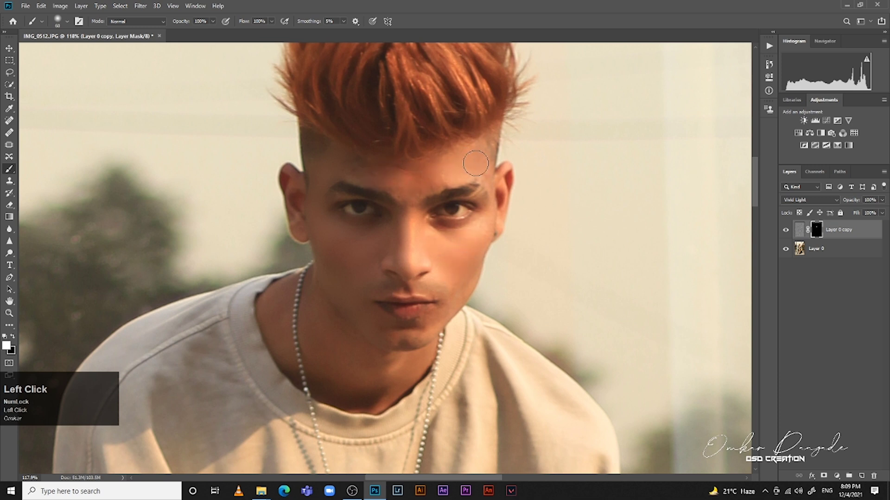
{"action": "left_click_drag", "start_coordinate": [460, 161], "coordinate": [476, 163]}
{"action": "left_click_drag", "start_coordinate": [419, 342], "coordinate": [455, 220]}
Step: Paint white on the mask over the face of the man in sunglasses, using a smaller brush around the mouth
{"action": "left_click_drag", "start_coordinate": [442, 466], "coordinate": [425, 276]}
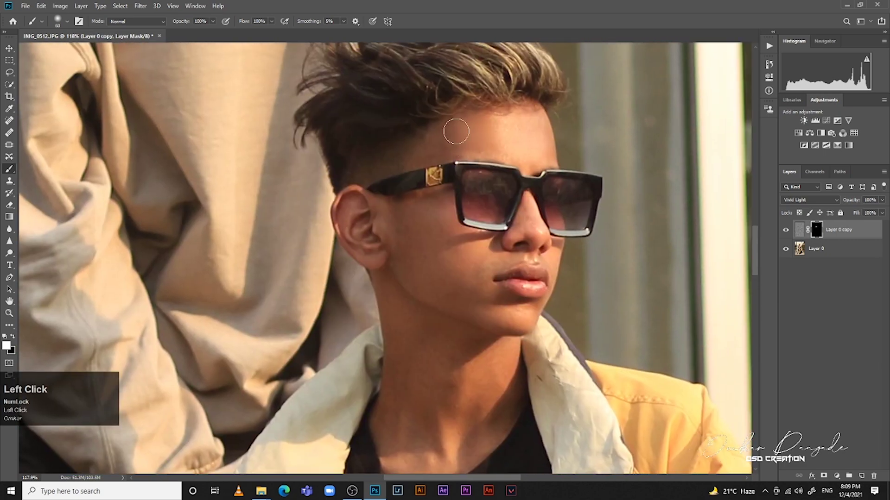
{"action": "mouse_move", "coordinate": [487, 250]}
{"action": "left_mouse_down"}
{"action": "mouse_move", "coordinate": [473, 264]}
{"action": "mouse_move", "coordinate": [474, 252]}
{"action": "left_mouse_up"}
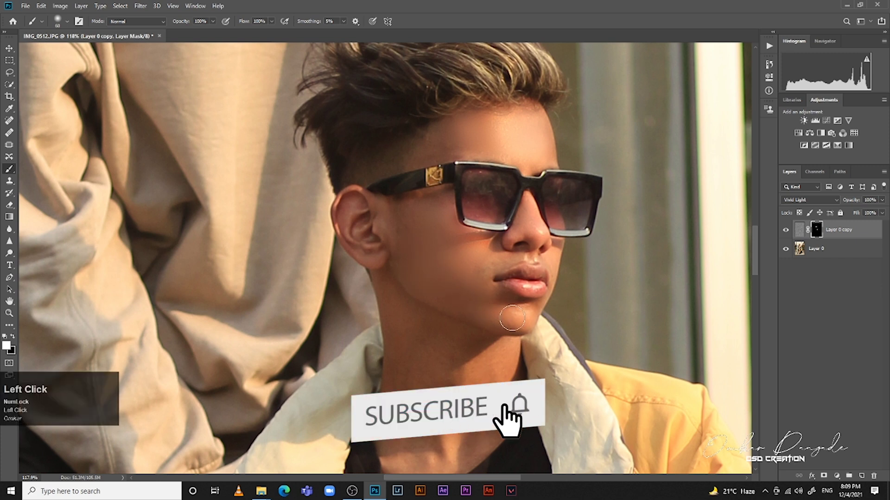
{"action": "key", "text": "bracketleft"}
{"action": "key", "text": "bracketleft"}
{"action": "key", "text": "bracketleft"}
{"action": "key", "text": "bracketleft"}
{"action": "key", "text": "bracketleft"}
{"action": "left_click", "coordinate": [553, 263]}
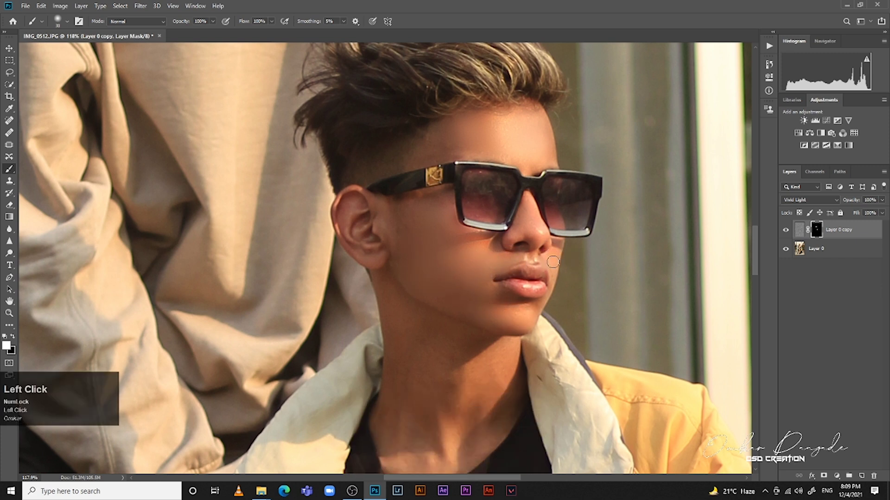
Step: Paint black on the mask along the chin of the man in sunglasses to remove the smoothing there
{"action": "key", "text": "x"}
{"action": "left_click_drag", "start_coordinate": [485, 322], "coordinate": [505, 309]}
{"action": "mouse_move", "coordinate": [297, 46]}
{"action": "left_mouse_down"}
{"action": "mouse_move", "coordinate": [429, 246]}
{"action": "mouse_move", "coordinate": [470, 464]}
{"action": "left_mouse_up"}
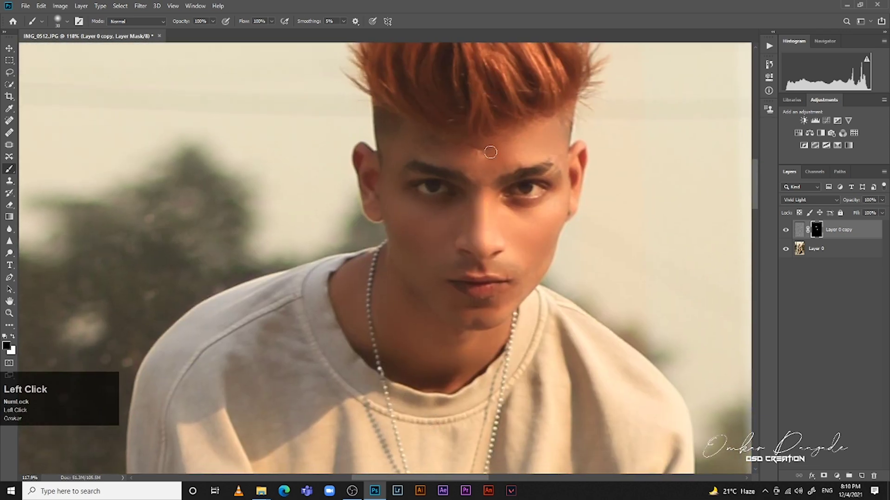
{"action": "left_click_drag", "start_coordinate": [450, 404], "coordinate": [396, 179]}
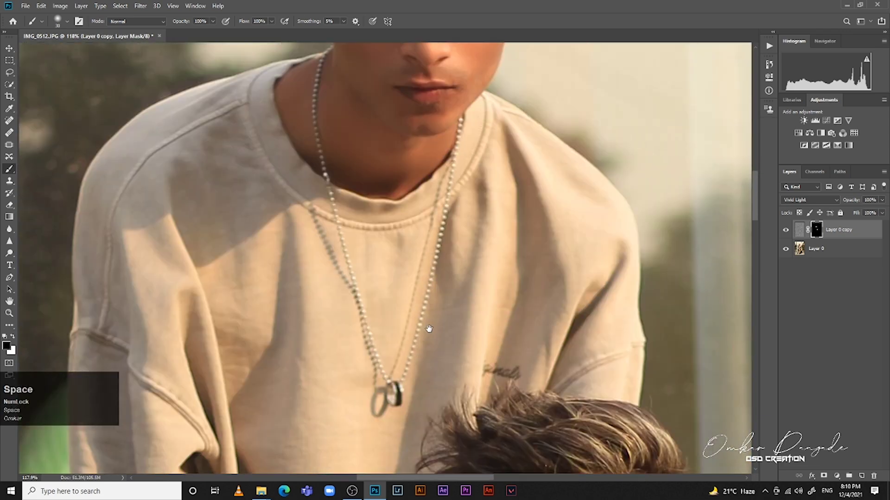
{"action": "left_click_drag", "start_coordinate": [429, 328], "coordinate": [440, 92]}
Step: Paint white on the mask with a larger brush to smooth the neck of the man in sunglasses
{"action": "key", "text": "x"}
{"action": "mouse_move", "coordinate": [456, 445]}
{"action": "left_mouse_down"}
{"action": "mouse_move", "coordinate": [435, 266]}
{"action": "mouse_move", "coordinate": [369, 188]}
{"action": "left_mouse_up"}
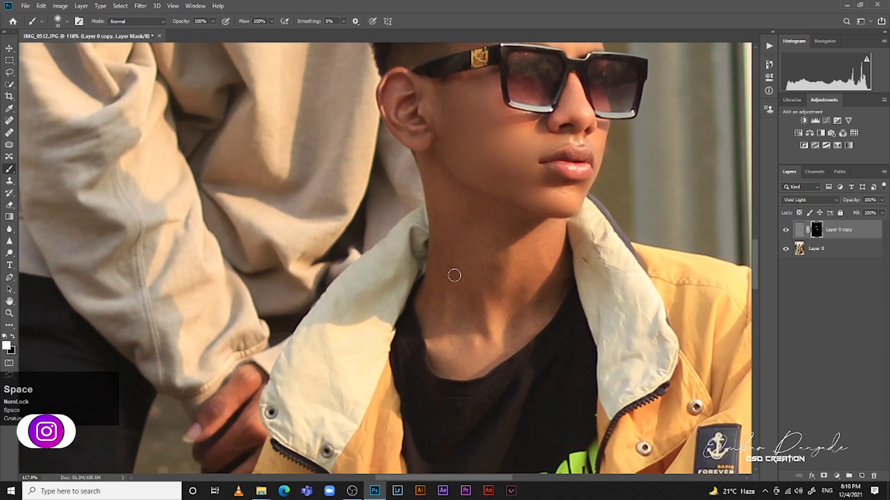
{"action": "key", "text": "bracketright"}
{"action": "key", "text": "bracketright"}
{"action": "key", "text": "bracketright"}
{"action": "left_click_drag", "start_coordinate": [449, 278], "coordinate": [437, 337]}
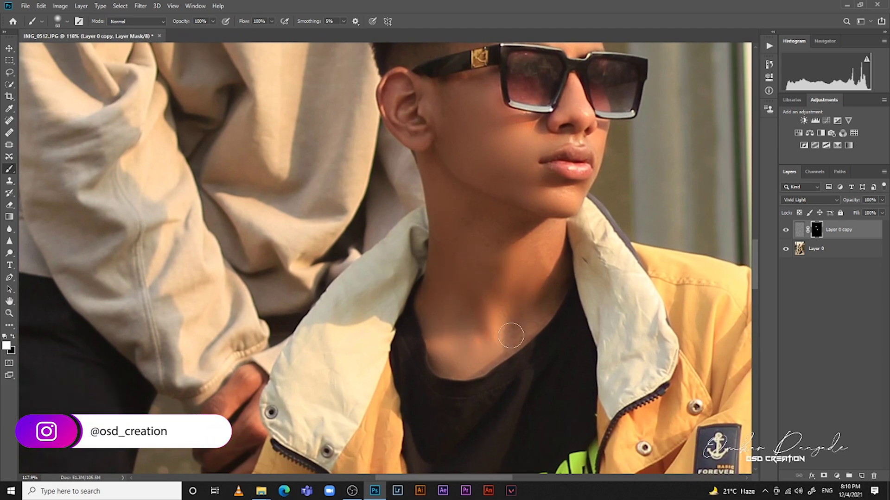
{"action": "left_click", "coordinate": [474, 235]}
{"action": "left_click_drag", "start_coordinate": [527, 249], "coordinate": [465, 51]}
{"action": "left_click_drag", "start_coordinate": [465, 278], "coordinate": [525, 238]}
{"action": "mouse_move", "coordinate": [399, 153]}
{"action": "left_mouse_down"}
{"action": "mouse_move", "coordinate": [394, 202]}
{"action": "mouse_move", "coordinate": [354, 210]}
{"action": "mouse_move", "coordinate": [349, 171]}
{"action": "mouse_move", "coordinate": [414, 158]}
{"action": "left_mouse_up"}
Step: Paint white on the mask over the exposed skin of the hands
{"action": "mouse_move", "coordinate": [612, 466]}
{"action": "left_mouse_down"}
{"action": "mouse_move", "coordinate": [398, 288]}
{"action": "mouse_move", "coordinate": [400, 275]}
{"action": "left_mouse_up"}
{"action": "left_click", "coordinate": [294, 377]}
{"action": "left_click_drag", "start_coordinate": [287, 380], "coordinate": [542, 271]}
{"action": "left_click", "coordinate": [358, 215]}
{"action": "left_click_drag", "start_coordinate": [679, 310], "coordinate": [405, 231]}
Step: Compare both men's skin with the smoothing layer hidden and shown
{"action": "key", "text": "ctrl+minus"}
{"action": "key", "text": "ctrl+minus"}
{"action": "key", "text": "ctrl+minus"}
{"action": "left_click_drag", "start_coordinate": [158, 101], "coordinate": [411, 185]}
{"action": "left_click_drag", "start_coordinate": [470, 46], "coordinate": [337, 336]}
{"action": "left_click_drag", "start_coordinate": [334, 337], "coordinate": [341, 320]}
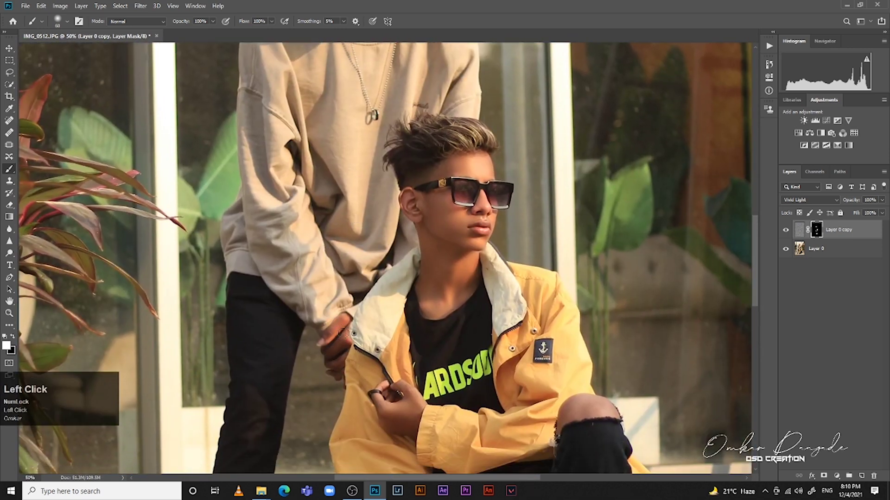
{"action": "left_click_drag", "start_coordinate": [361, 187], "coordinate": [356, 301]}
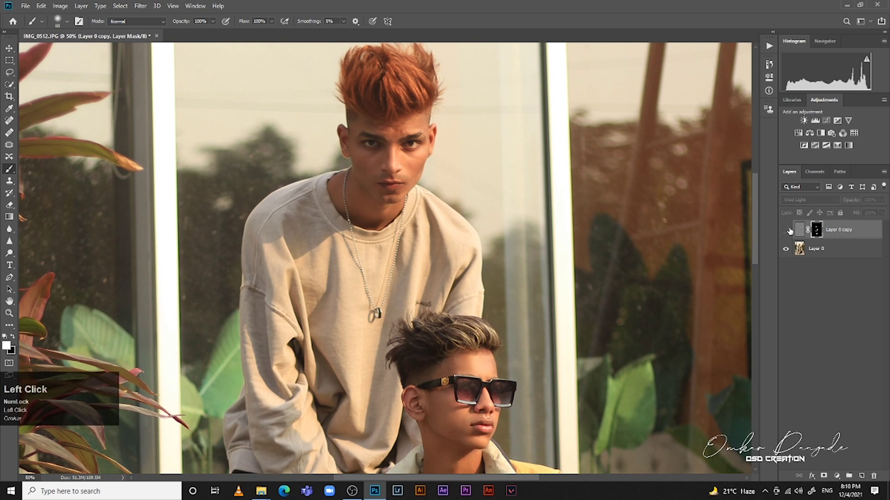
{"action": "left_click", "coordinate": [786, 230]}
{"action": "double_click", "coordinate": [799, 230]}
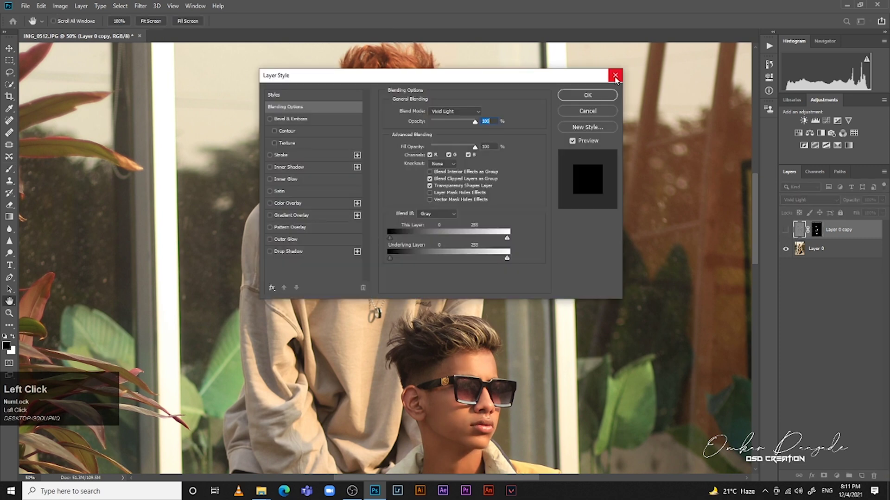
{"action": "left_click", "coordinate": [614, 78]}
{"action": "left_click", "coordinate": [786, 231]}
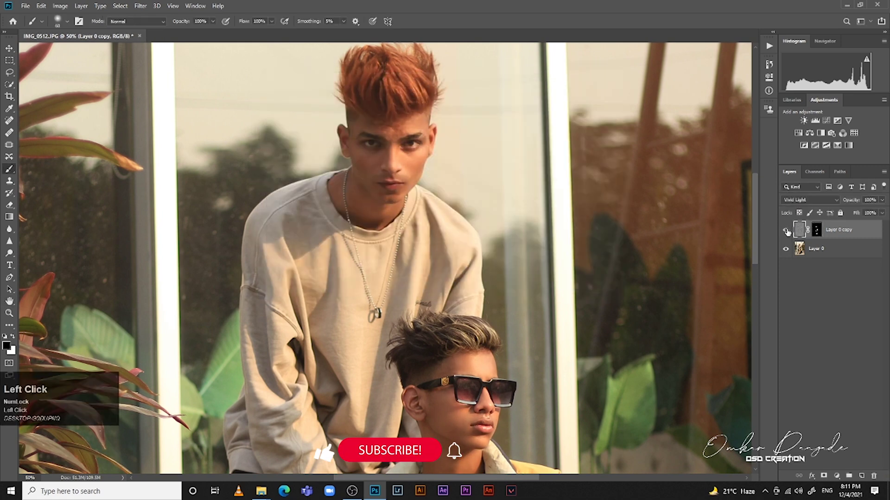
Step: Stamp all visible layers into a new top layer and hide the masked smoothing layer
{"action": "key", "text": "ctrl+0"}
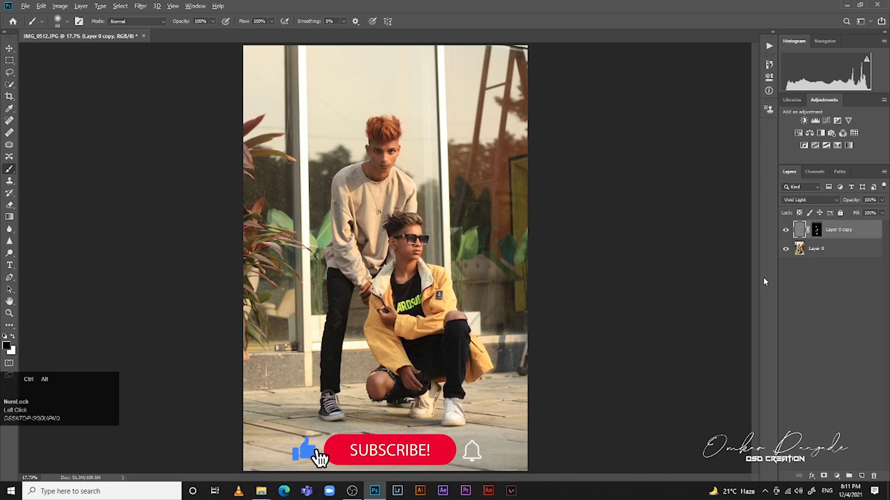
{"action": "key", "text": "ctrl+shift+alt+e"}
{"action": "left_click", "coordinate": [786, 249]}
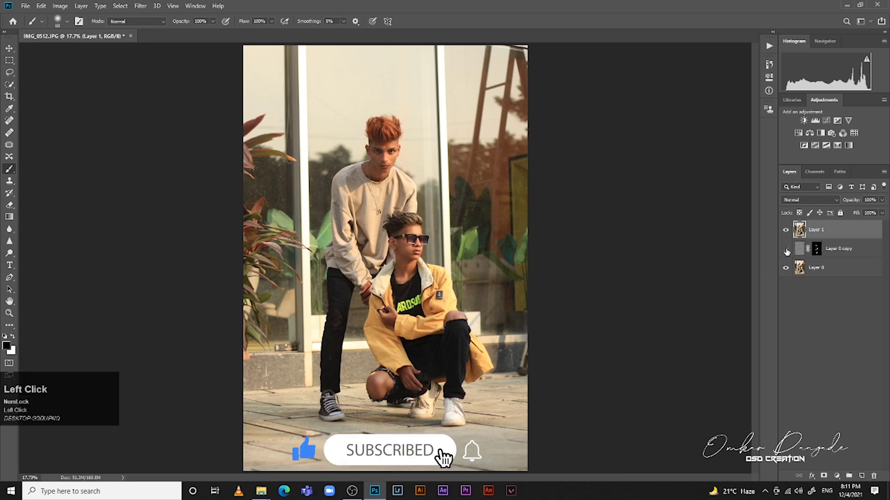
Step: Open the stamped layer in the Camera Raw Filter and set Temperature to +2 and Tint to +15
{"action": "left_click", "coordinate": [140, 6]}
{"action": "left_click", "coordinate": [174, 62]}
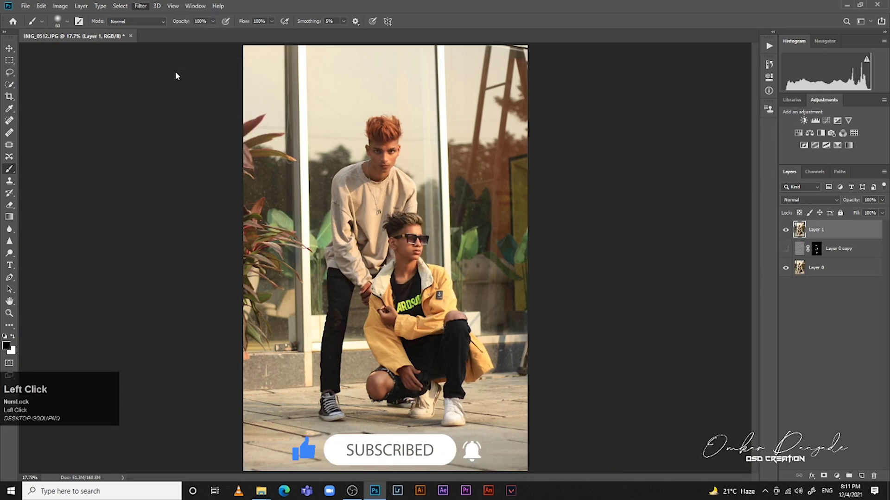
{"action": "left_click", "coordinate": [761, 134]}
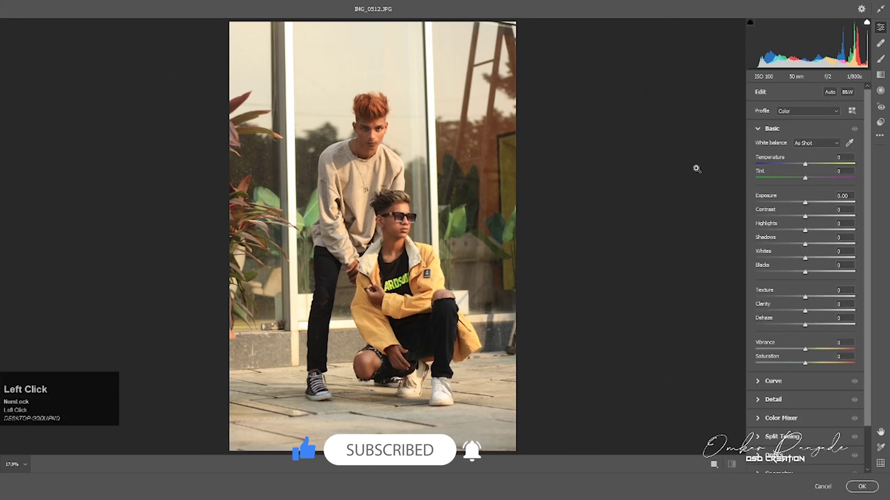
{"action": "left_click_drag", "start_coordinate": [805, 164], "coordinate": [807, 175]}
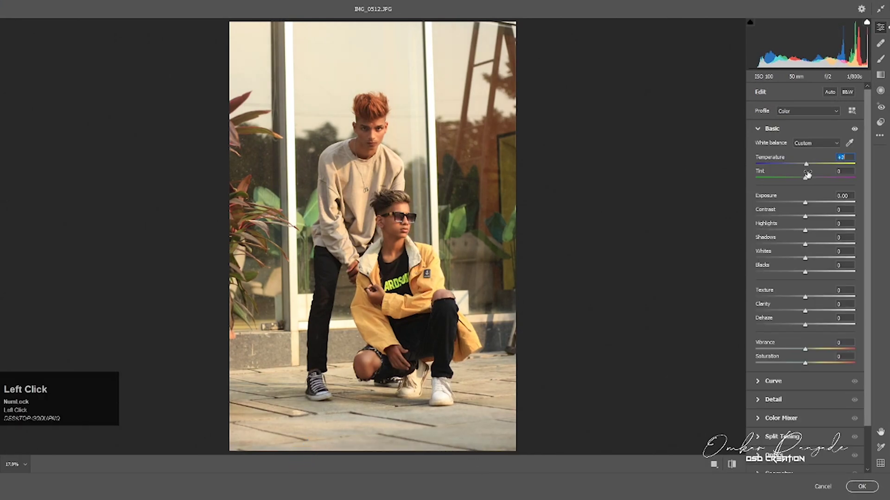
{"action": "left_click", "coordinate": [808, 182]}
{"action": "left_click_drag", "start_coordinate": [810, 180], "coordinate": [814, 185]}
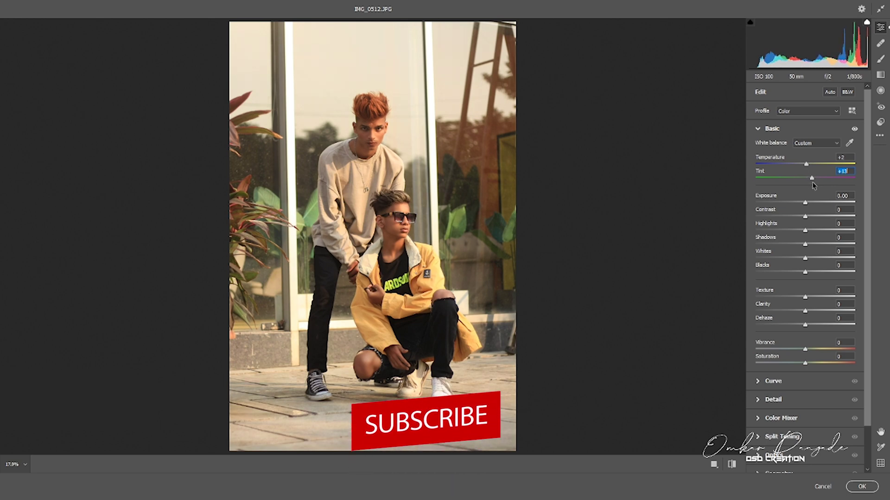
Step: Set the basic light adjustments to Exposure +0.10, Contrast -58 and Highlights -100
{"action": "left_click", "coordinate": [807, 204]}
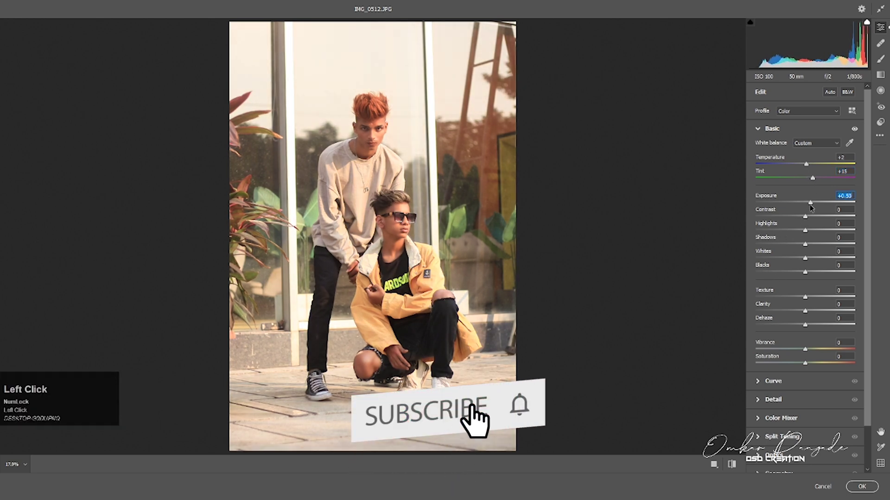
{"action": "left_click", "coordinate": [806, 203]}
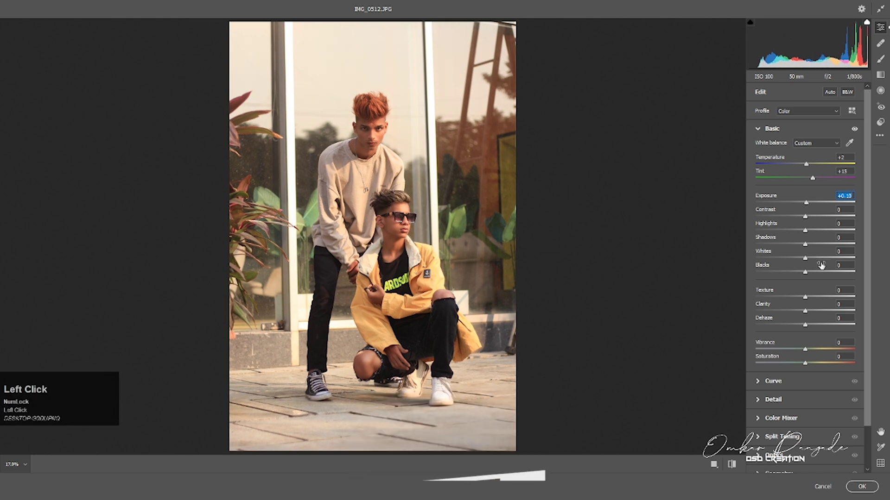
{"action": "left_click_drag", "start_coordinate": [805, 216], "coordinate": [775, 217]}
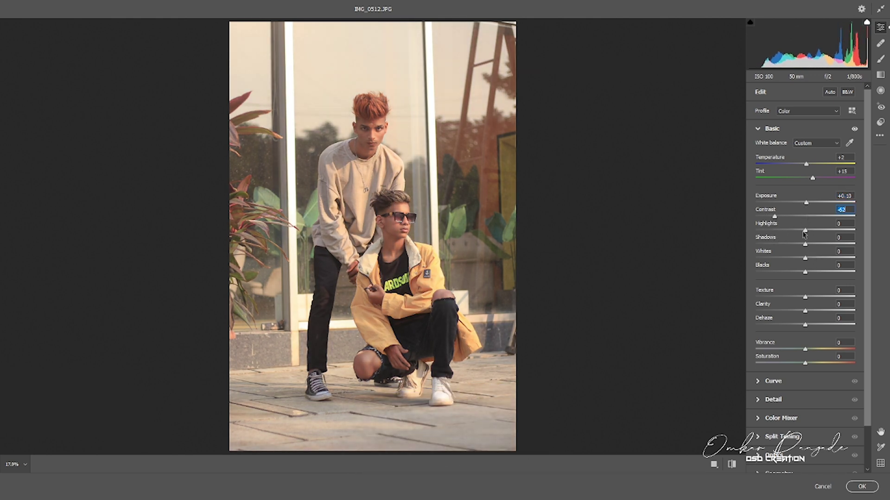
{"action": "left_click_drag", "start_coordinate": [805, 230], "coordinate": [714, 238]}
{"action": "left_click", "coordinate": [774, 217]}
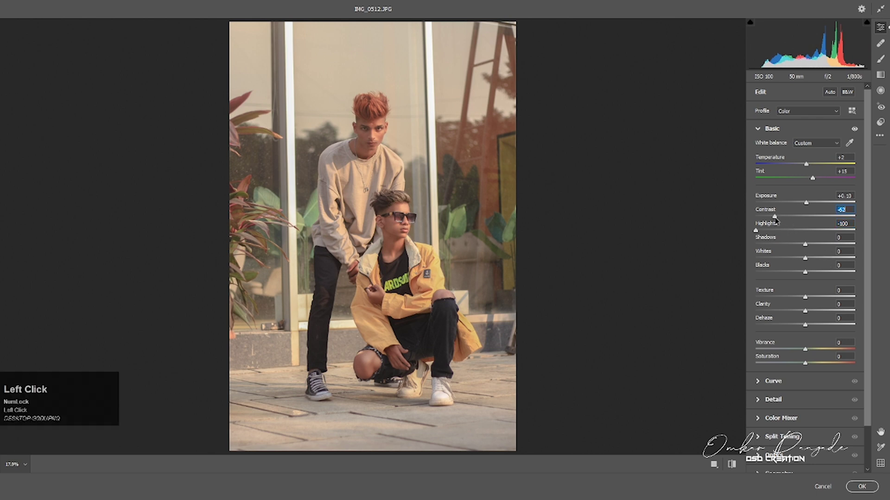
{"action": "left_click_drag", "start_coordinate": [776, 218], "coordinate": [777, 216]}
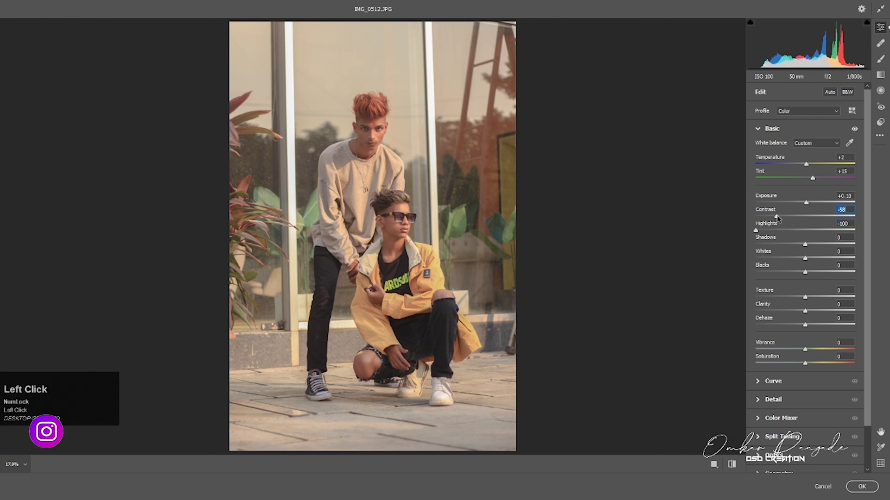
Step: Set Shadows to +71, Whites to +43, Blacks to -71 and Clarity to -9
{"action": "left_click_drag", "start_coordinate": [805, 244], "coordinate": [839, 256]}
{"action": "left_click", "coordinate": [839, 248]}
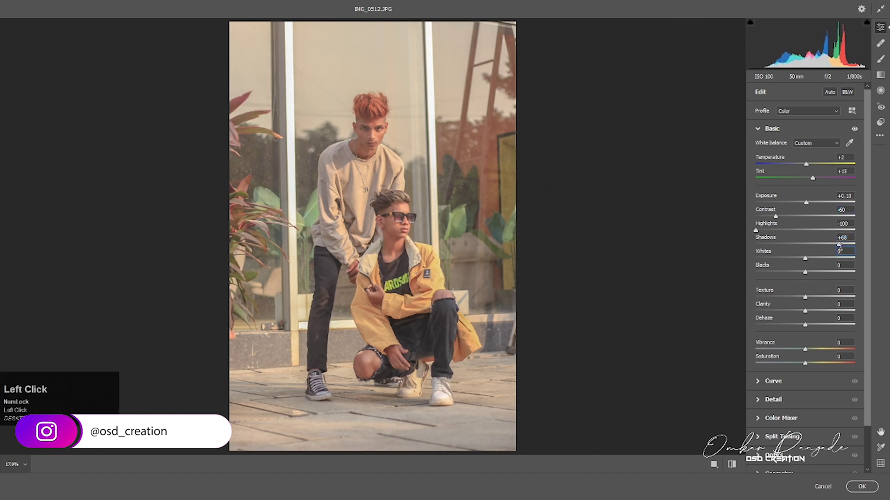
{"action": "left_click_drag", "start_coordinate": [806, 259], "coordinate": [829, 261]}
{"action": "left_click", "coordinate": [827, 257]}
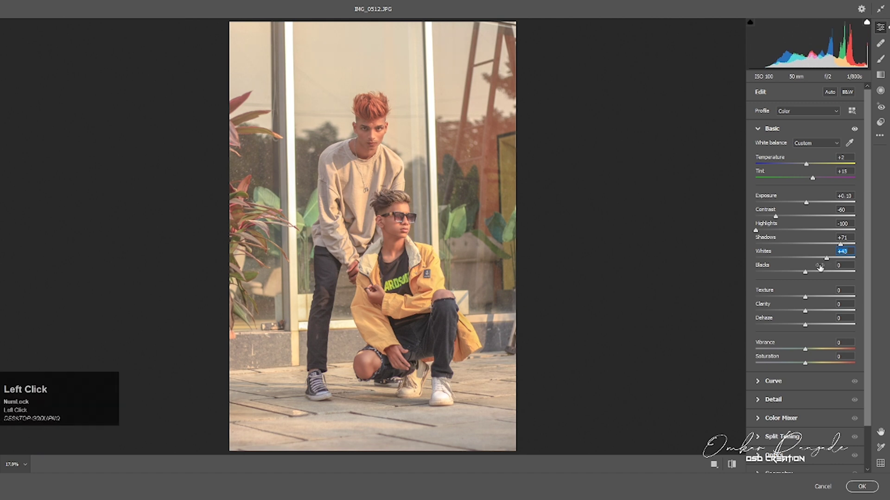
{"action": "left_click_drag", "start_coordinate": [808, 275], "coordinate": [774, 272]}
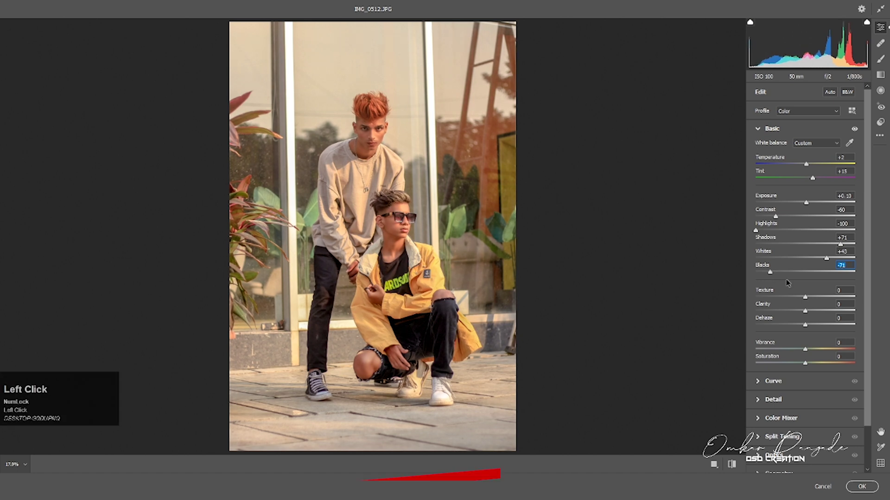
{"action": "left_click_drag", "start_coordinate": [805, 311], "coordinate": [800, 311]}
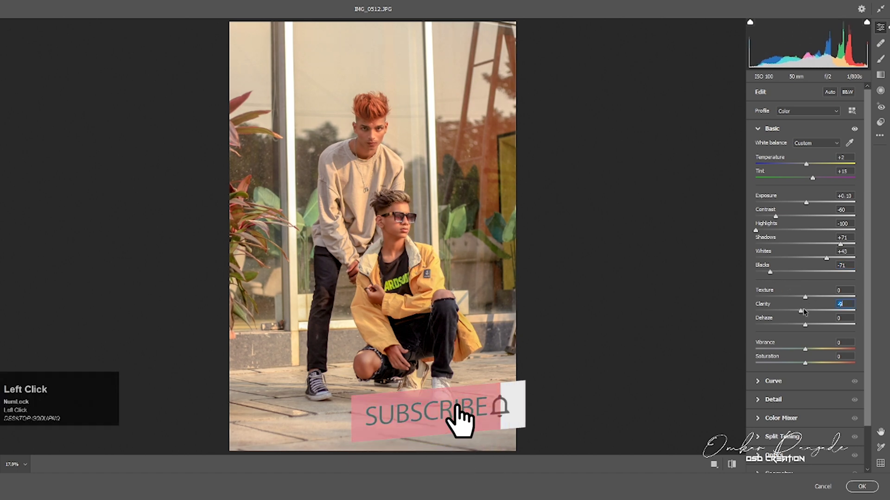
Step: Shape the RGB point curve with a raised black point and points at 83/70, 128/128 and 204/199
{"action": "left_click", "coordinate": [758, 129]}
{"action": "left_click", "coordinate": [759, 147]}
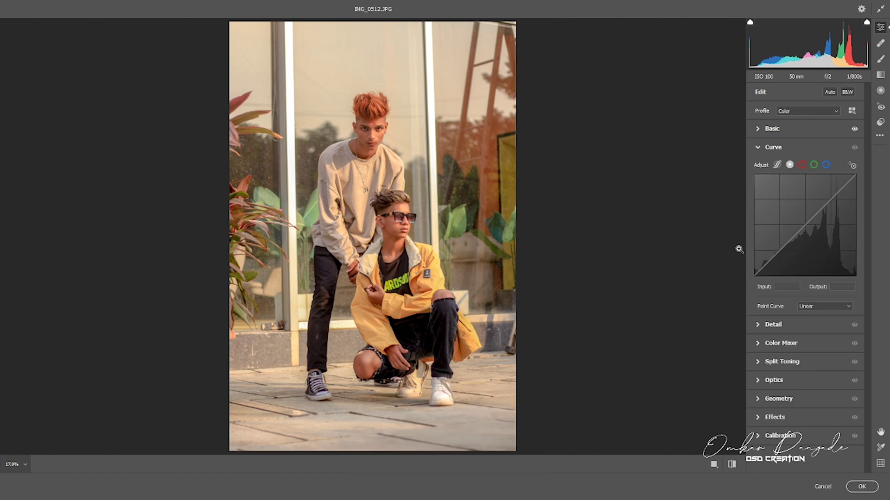
{"action": "left_click_drag", "start_coordinate": [754, 276], "coordinate": [754, 269]}
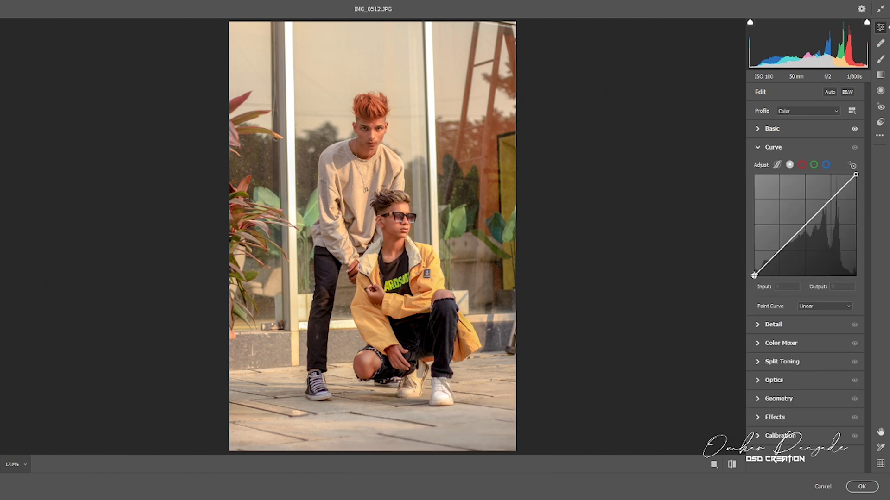
{"action": "left_click_drag", "start_coordinate": [787, 238], "coordinate": [787, 248]}
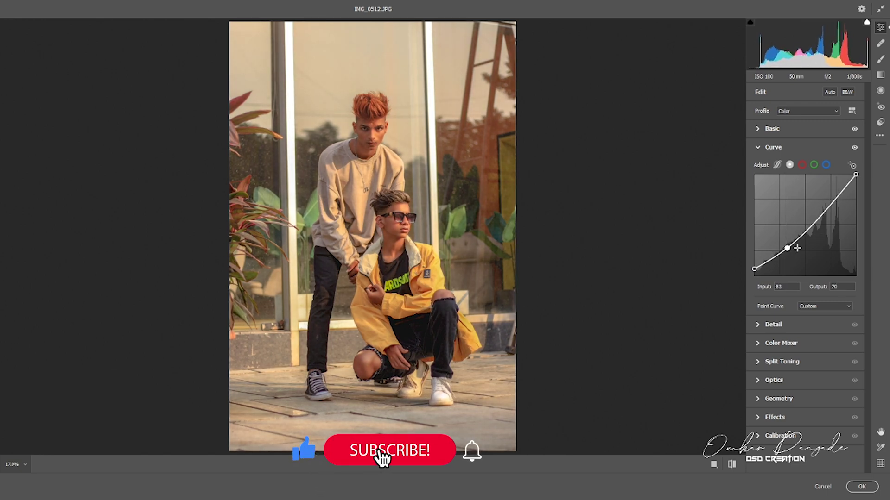
{"action": "left_click", "coordinate": [805, 226]}
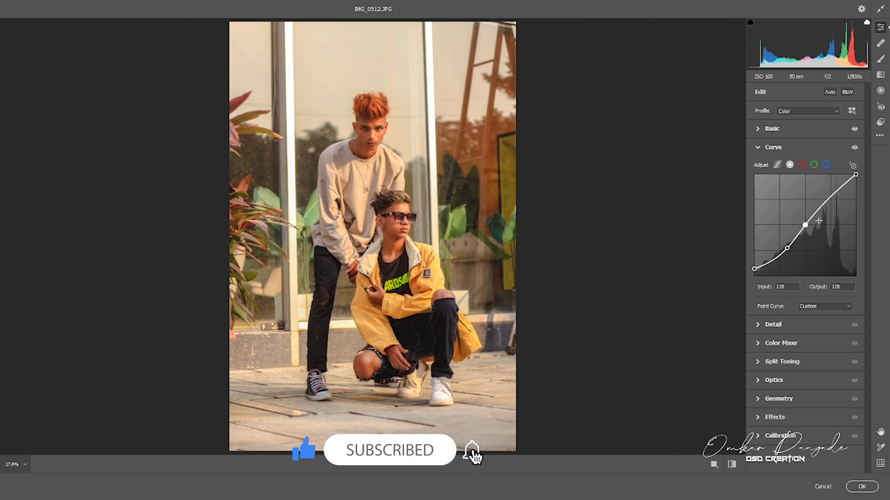
{"action": "left_click_drag", "start_coordinate": [827, 199], "coordinate": [835, 196]}
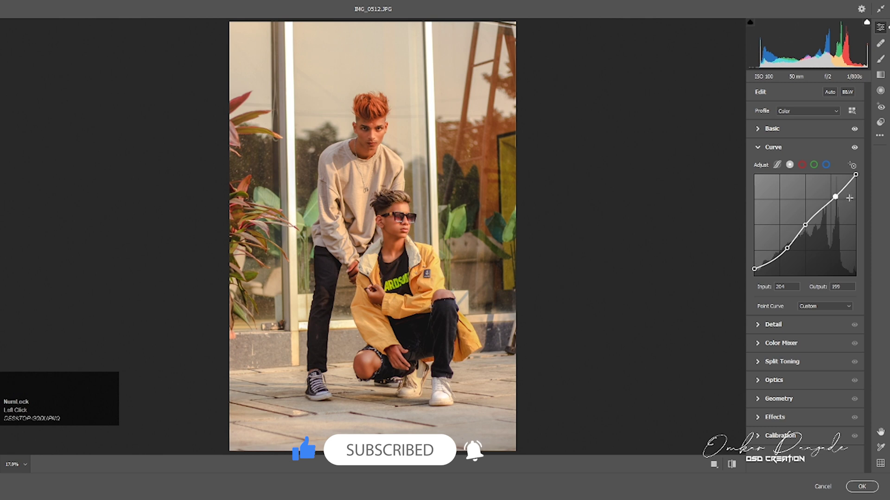
Step: Shape the red curve: black point at input 15, midtones raised to 122/137, and white point pulled in to input 226
{"action": "left_click", "coordinate": [801, 165]}
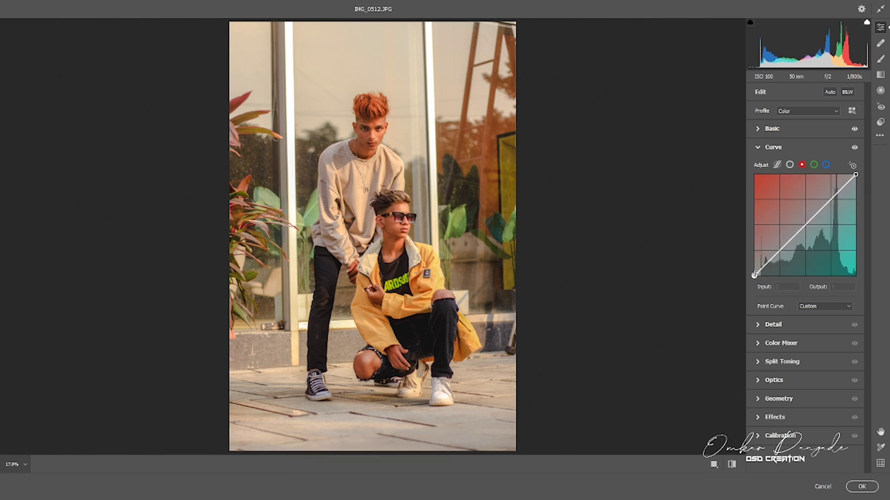
{"action": "left_click_drag", "start_coordinate": [753, 275], "coordinate": [760, 276]}
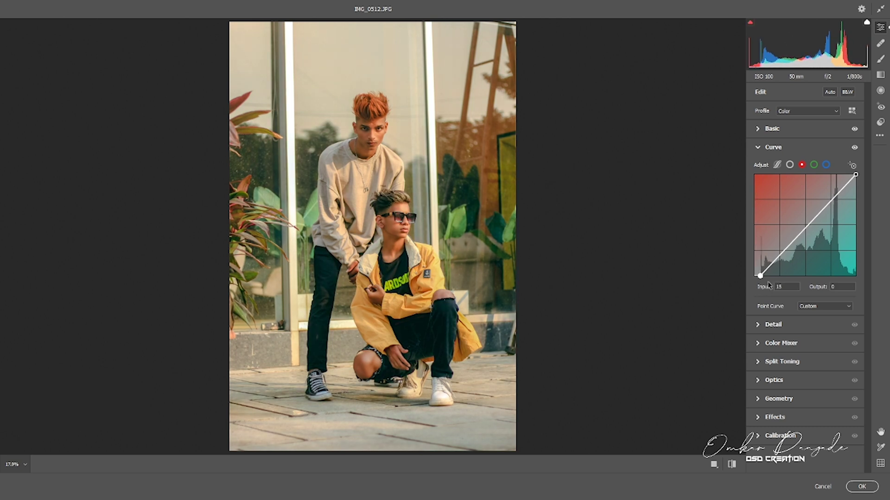
{"action": "left_click", "coordinate": [774, 260]}
{"action": "left_click_drag", "start_coordinate": [773, 260], "coordinate": [774, 259]}
{"action": "left_click_drag", "start_coordinate": [801, 231], "coordinate": [802, 222]}
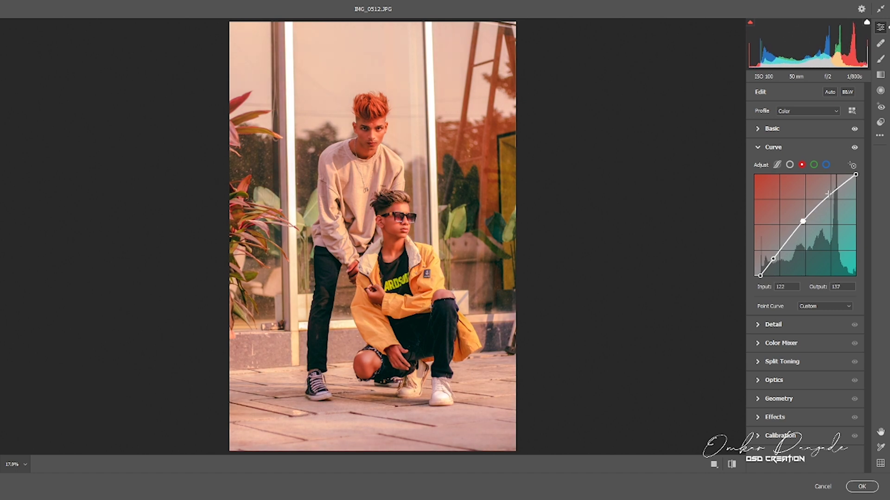
{"action": "left_click_drag", "start_coordinate": [830, 193], "coordinate": [841, 174]}
Step: Steepen the green curve by moving its white point to input 230 and its black point slightly inward
{"action": "left_click", "coordinate": [814, 164]}
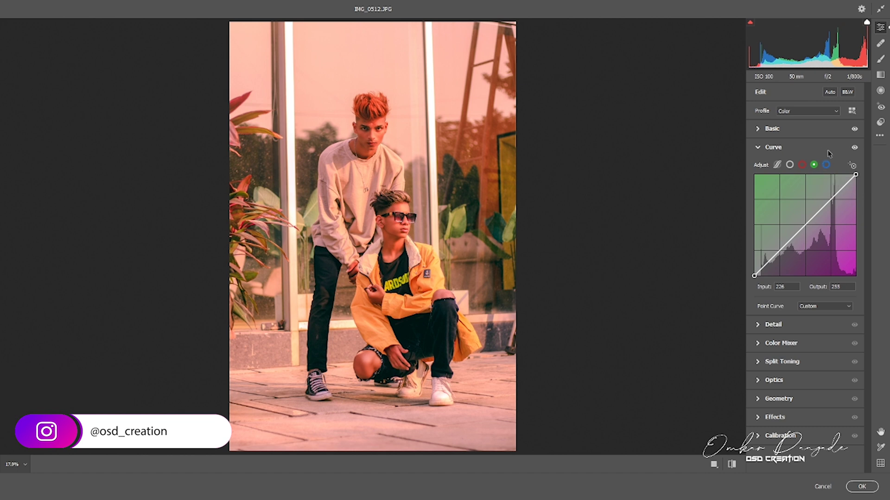
{"action": "left_click_drag", "start_coordinate": [856, 174], "coordinate": [846, 174]}
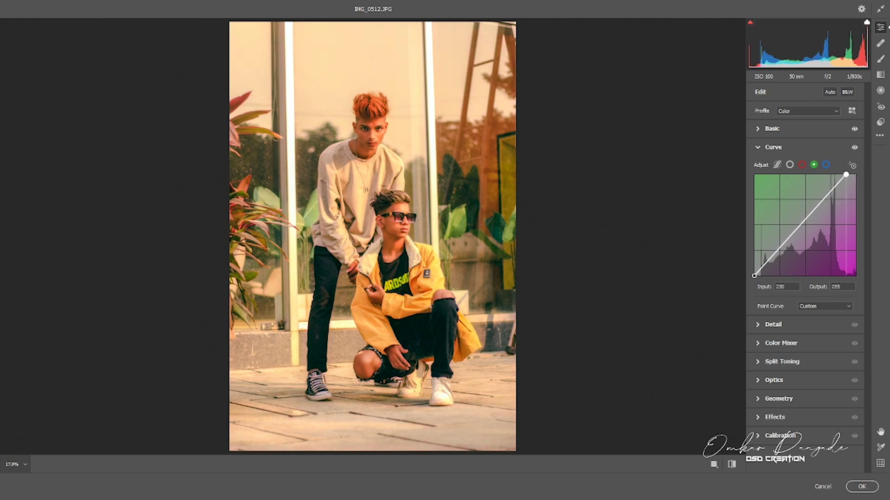
{"action": "left_click_drag", "start_coordinate": [754, 276], "coordinate": [760, 276]}
Step: Shape the blue curve with an inset black point, lifted shadows, a point at input 99 and the white point at input 230
{"action": "left_click", "coordinate": [826, 164]}
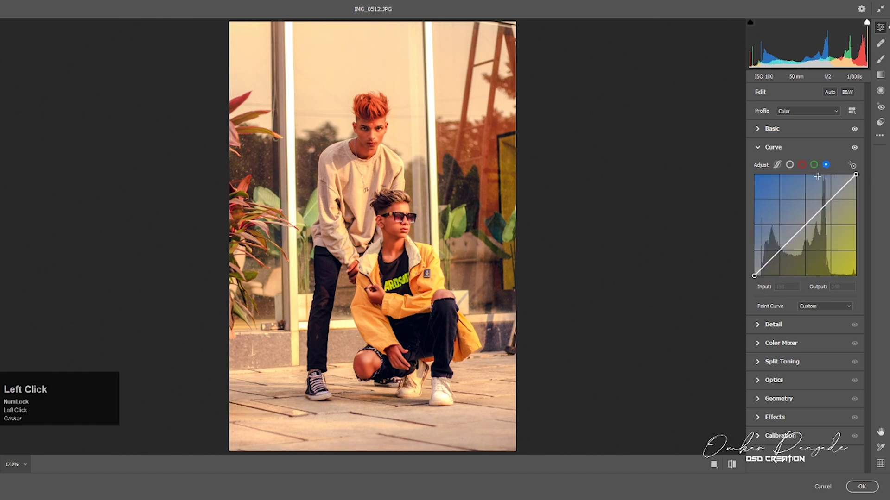
{"action": "left_click_drag", "start_coordinate": [755, 275], "coordinate": [776, 255]}
{"action": "left_click", "coordinate": [793, 237]}
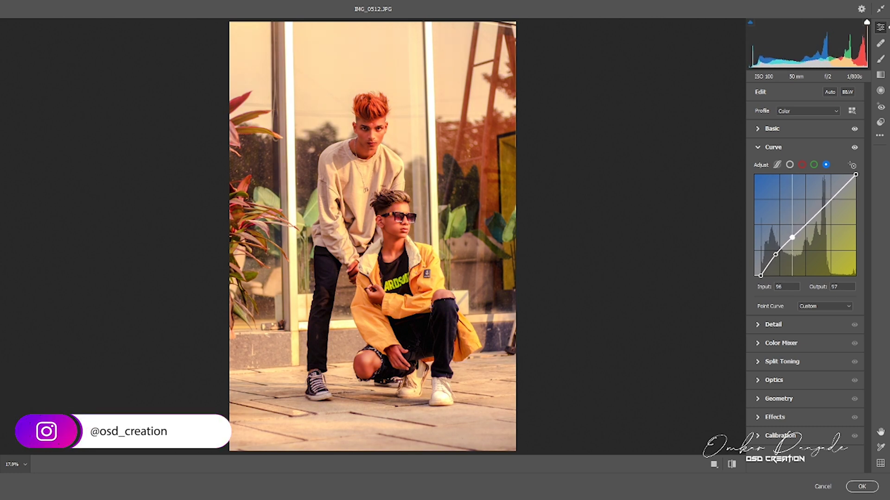
{"action": "mouse_move", "coordinate": [856, 175]}
{"action": "left_mouse_down"}
{"action": "mouse_move", "coordinate": [829, 175]}
{"action": "mouse_move", "coordinate": [845, 174]}
{"action": "left_mouse_up"}
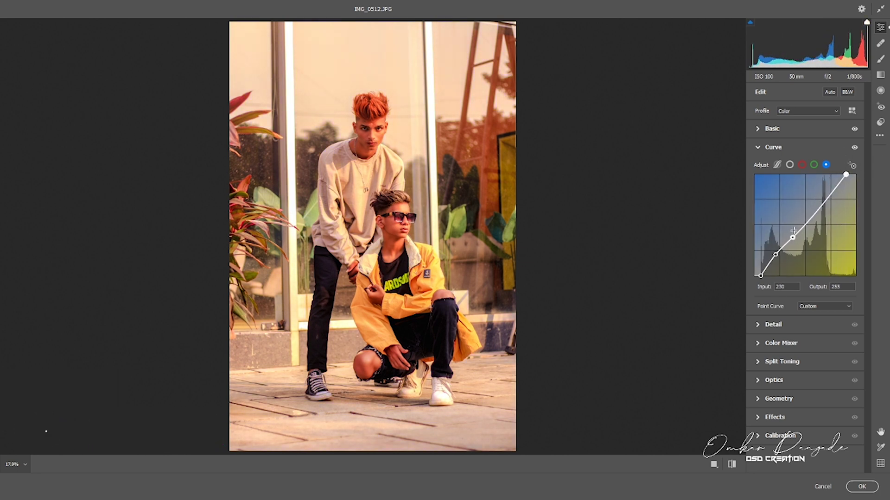
{"action": "left_click", "coordinate": [793, 238]}
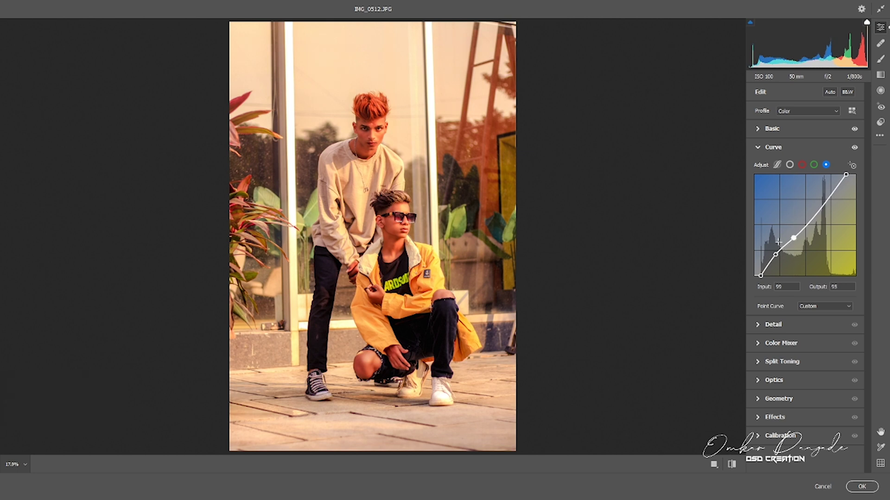
Step: Raise the shadow point of the red curve slightly to input 53, output 49
{"action": "left_click", "coordinate": [790, 166]}
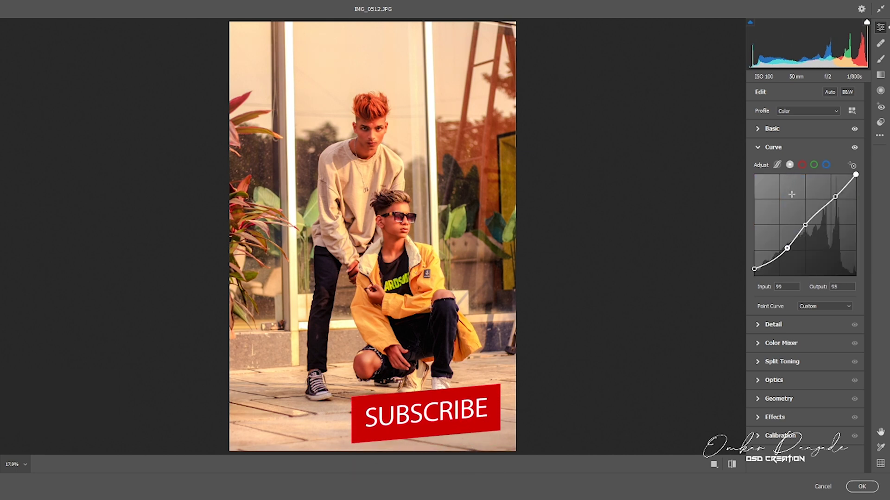
{"action": "left_click", "coordinate": [802, 164]}
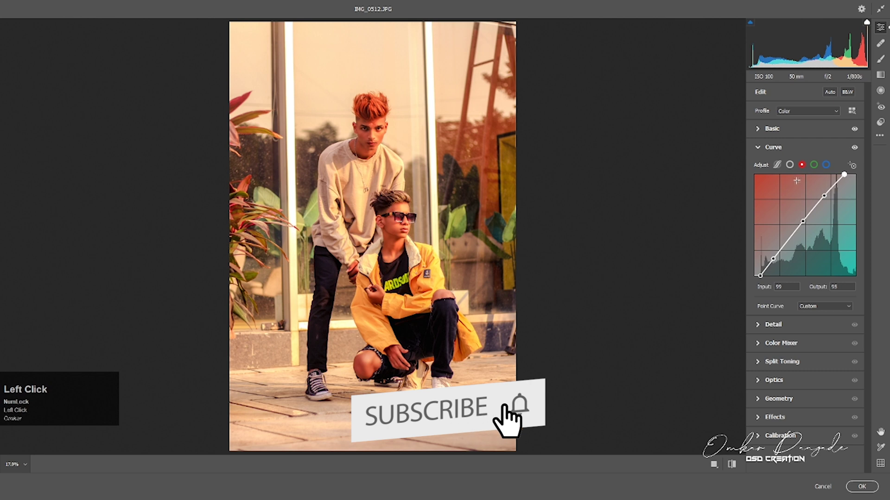
{"action": "left_click", "coordinate": [774, 257]}
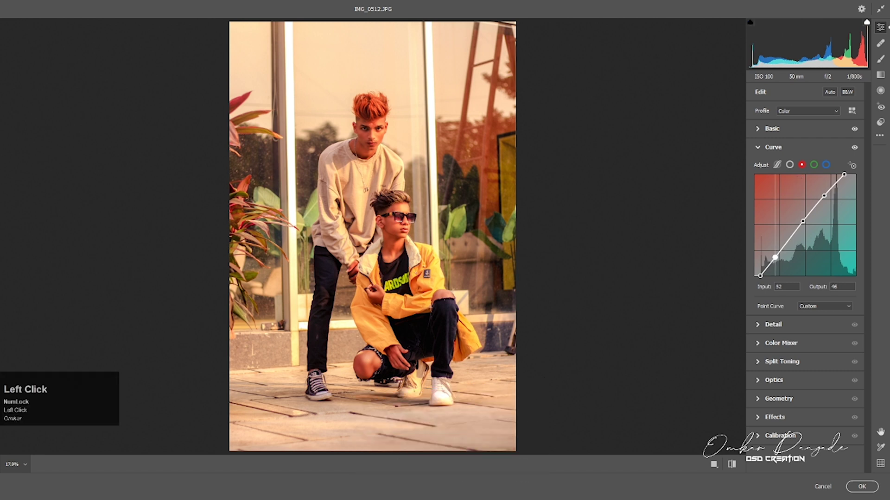
{"action": "left_click_drag", "start_coordinate": [775, 256], "coordinate": [774, 255]}
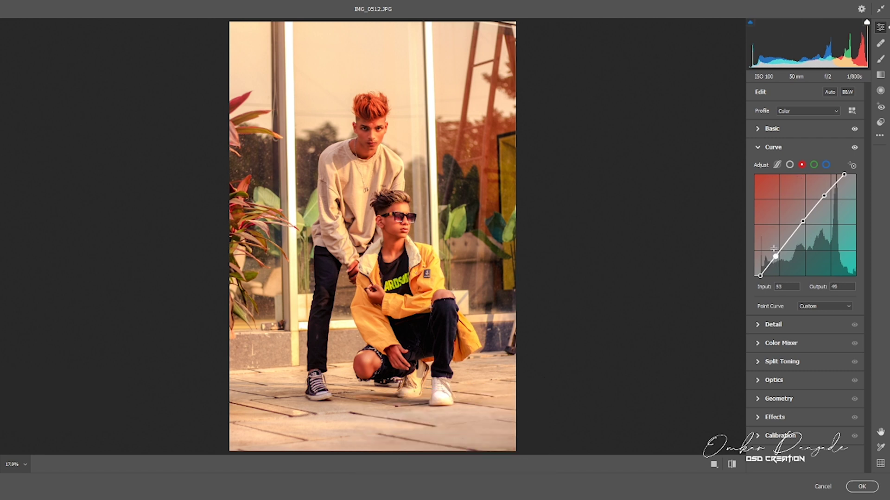
Step: Set the detail Sharpening to 69 and Color Noise Reduction to 15
{"action": "left_click", "coordinate": [758, 147]}
{"action": "left_click", "coordinate": [759, 166]}
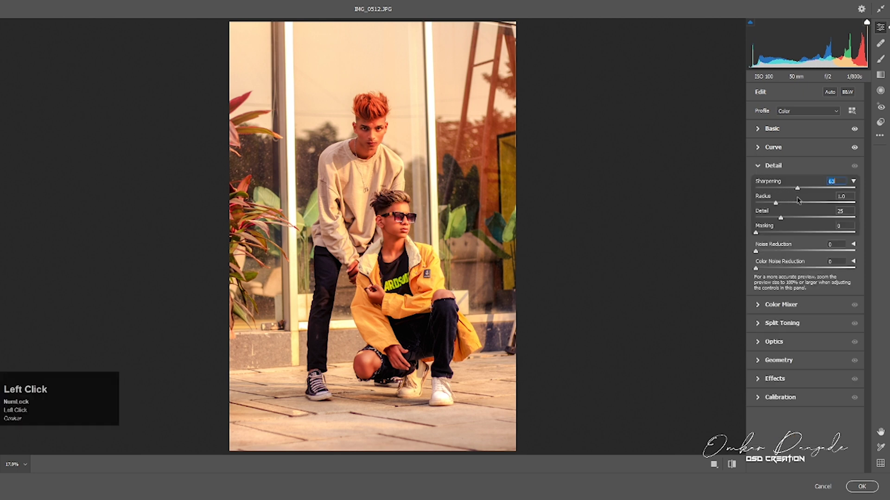
{"action": "left_click_drag", "start_coordinate": [797, 201], "coordinate": [801, 201]}
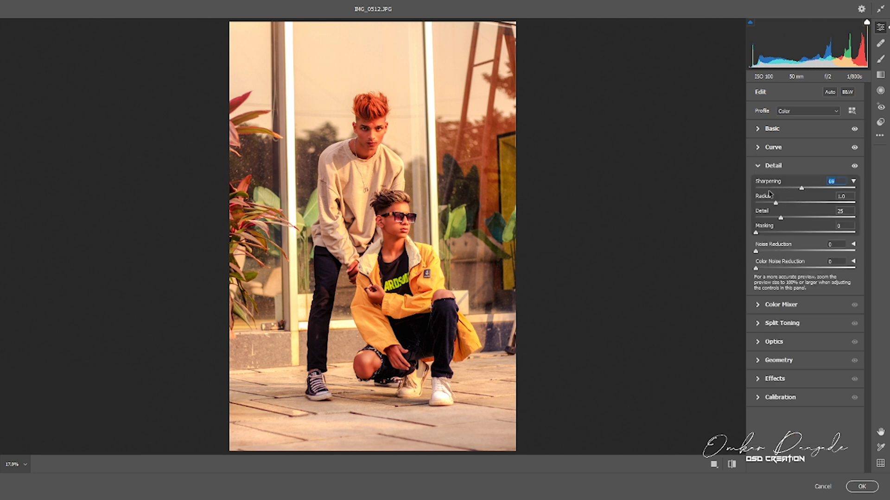
{"action": "left_click_drag", "start_coordinate": [756, 268], "coordinate": [772, 267]}
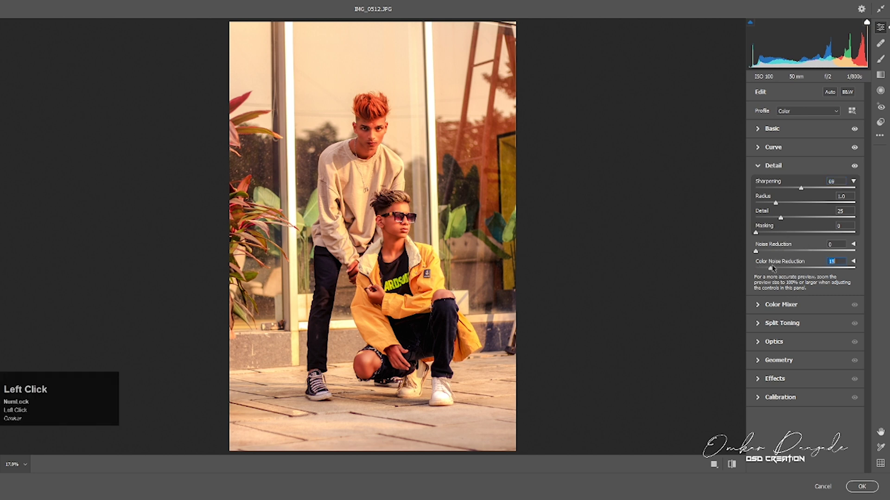
Step: Shift the HSL hues in the Color Mixer to Reds +5, Yellows +29 and Blues -13
{"action": "left_click", "coordinate": [761, 167]}
{"action": "left_click", "coordinate": [760, 185]}
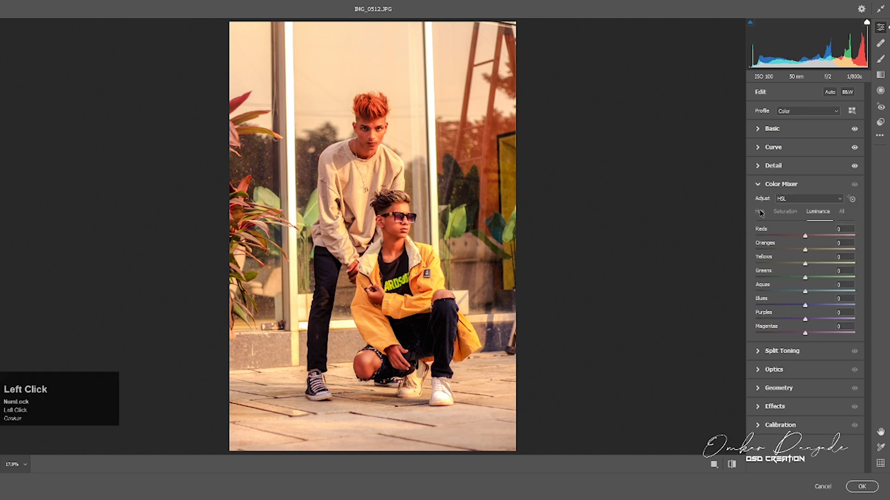
{"action": "left_click_drag", "start_coordinate": [805, 237], "coordinate": [816, 265]}
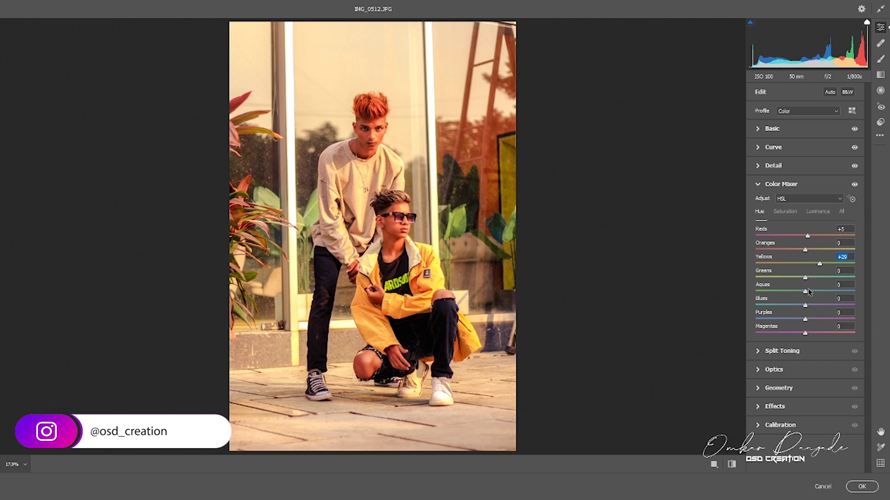
{"action": "left_click_drag", "start_coordinate": [805, 305], "coordinate": [799, 307]}
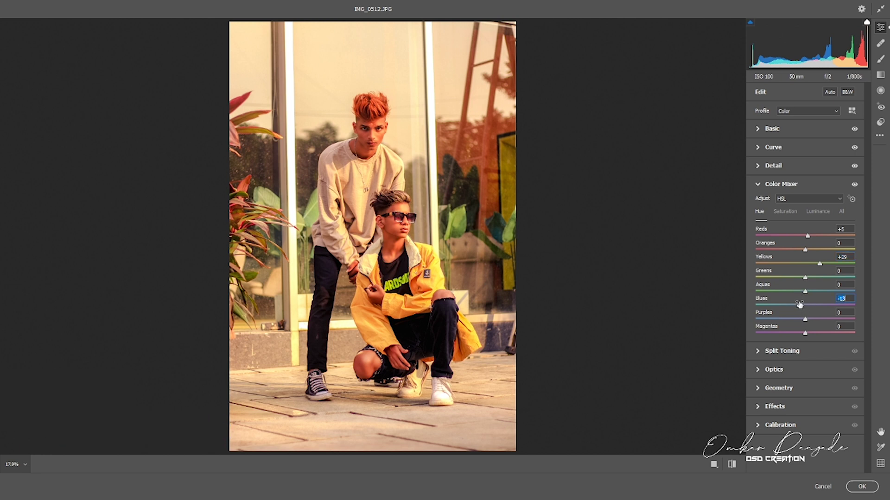
Step: Set HSL saturation to Reds +17 and Oranges -16, and lower the yellows, greens, aquas, blues, purples and magentas
{"action": "left_click", "coordinate": [787, 212]}
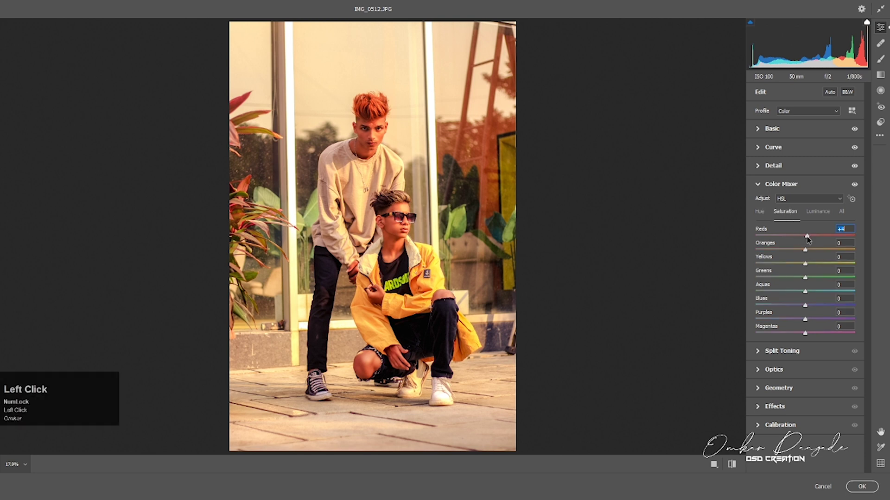
{"action": "left_click_drag", "start_coordinate": [808, 238], "coordinate": [811, 242]}
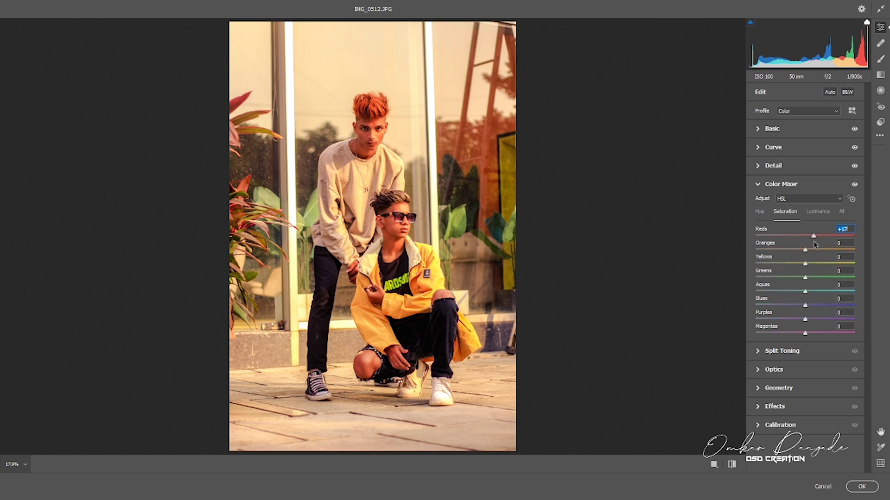
{"action": "left_click_drag", "start_coordinate": [805, 253], "coordinate": [796, 253]}
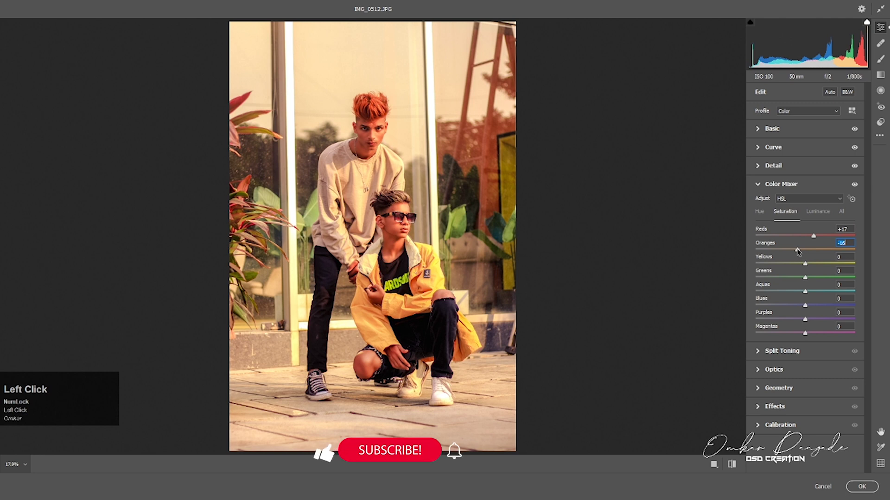
{"action": "left_click_drag", "start_coordinate": [806, 266], "coordinate": [755, 278]}
{"action": "left_click_drag", "start_coordinate": [805, 291], "coordinate": [755, 305]}
{"action": "left_click_drag", "start_coordinate": [805, 319], "coordinate": [755, 319]}
{"action": "left_click_drag", "start_coordinate": [805, 333], "coordinate": [796, 334]}
Step: Set the HSL luminance to Reds -7, Greens -21 and Aquas +75
{"action": "left_click", "coordinate": [813, 214]}
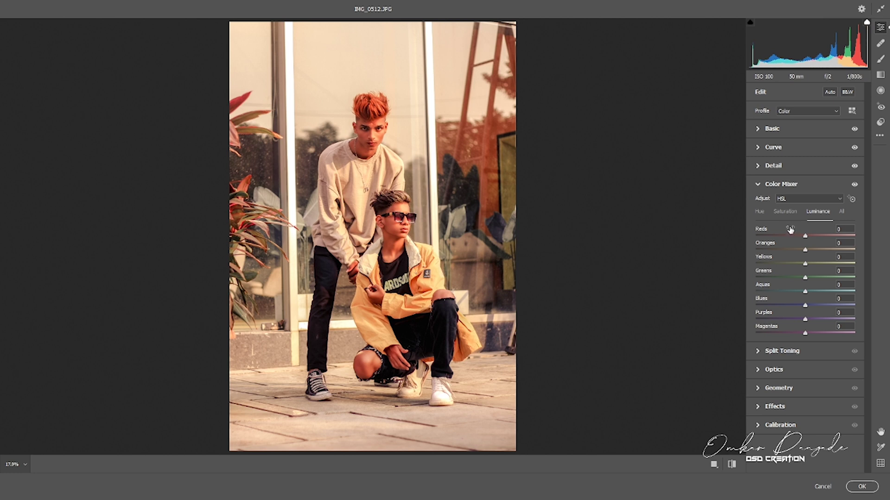
{"action": "left_click_drag", "start_coordinate": [805, 236], "coordinate": [802, 236]}
{"action": "left_click_drag", "start_coordinate": [805, 278], "coordinate": [801, 278]}
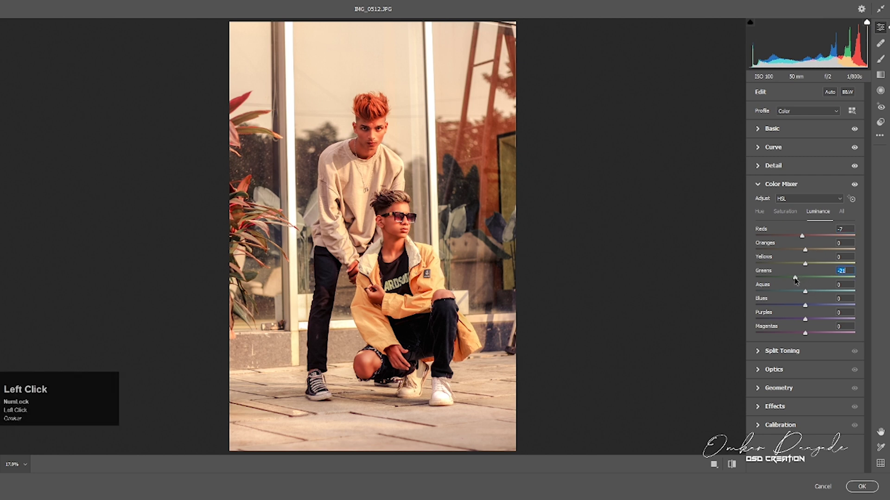
{"action": "left_click", "coordinate": [806, 291]}
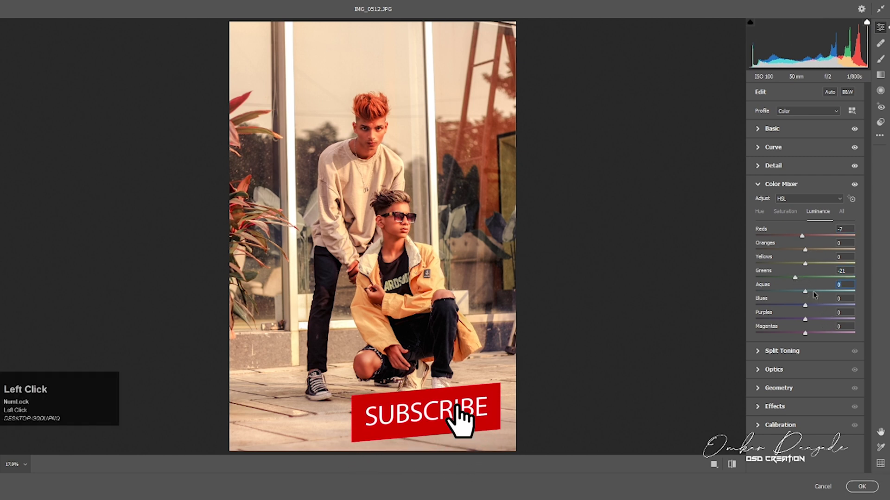
{"action": "type", "text": "75"}
{"action": "key", "text": "Return"}
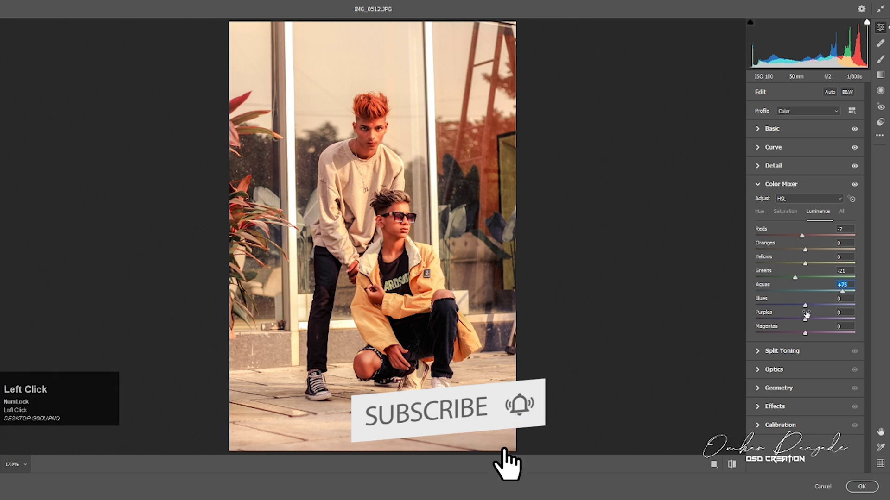
Step: Lower the HSL luminance of the Blues to -38 in the Color Mixer
{"action": "left_click_drag", "start_coordinate": [808, 306], "coordinate": [787, 305]}
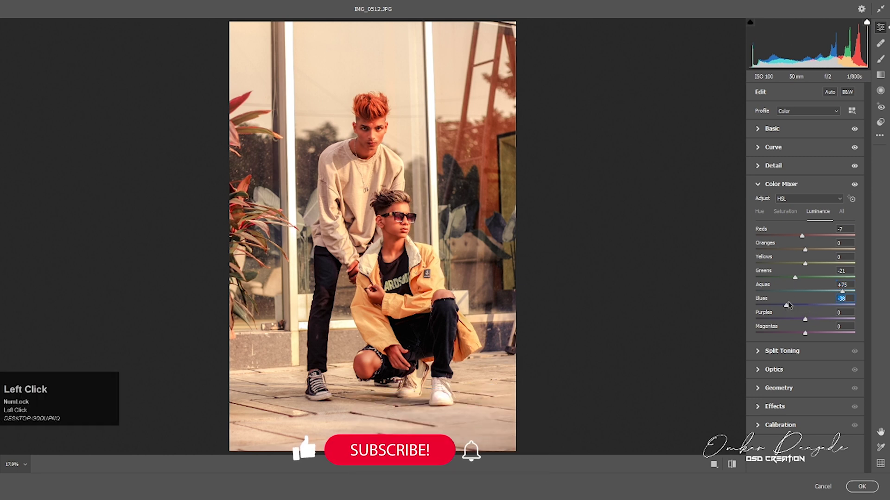
{"action": "left_click", "coordinate": [757, 184]}
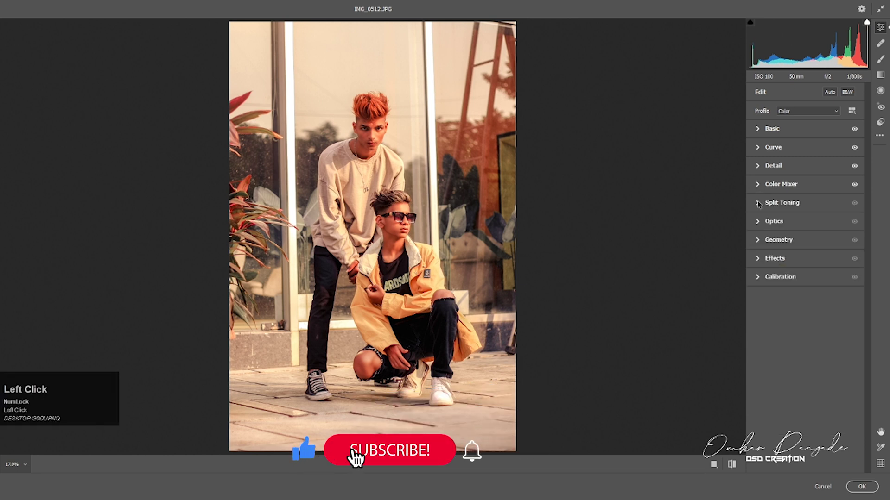
Step: Apply Split Toning with the highlights at Hue 195 and Saturation 3, and the shadows at Hue 252
{"action": "left_click", "coordinate": [758, 203]}
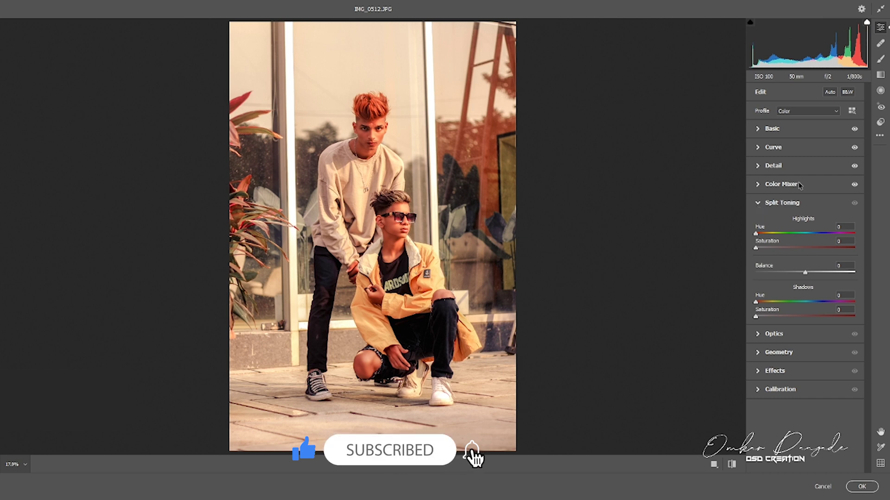
{"action": "left_click_drag", "start_coordinate": [756, 234], "coordinate": [809, 235]}
{"action": "left_click_drag", "start_coordinate": [755, 248], "coordinate": [759, 251]}
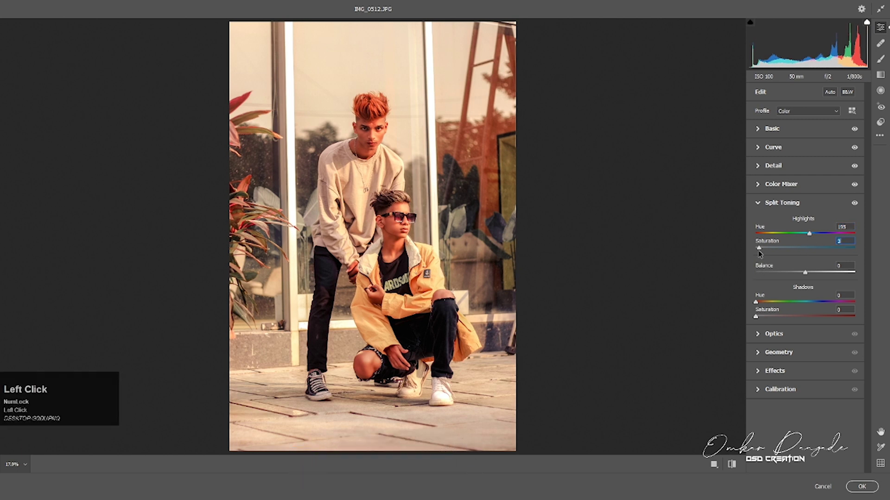
{"action": "left_click", "coordinate": [823, 302]}
{"action": "left_click_drag", "start_coordinate": [825, 305], "coordinate": [829, 309]}
{"action": "left_click", "coordinate": [828, 304]}
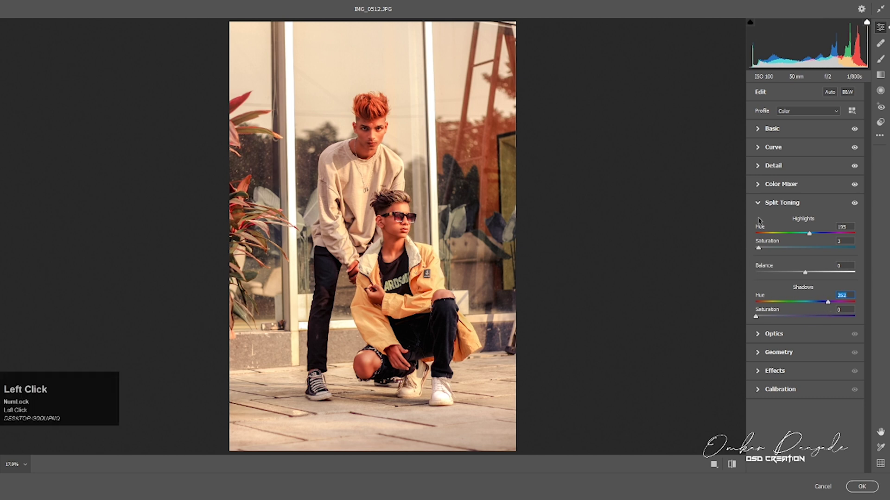
{"action": "left_click", "coordinate": [758, 203]}
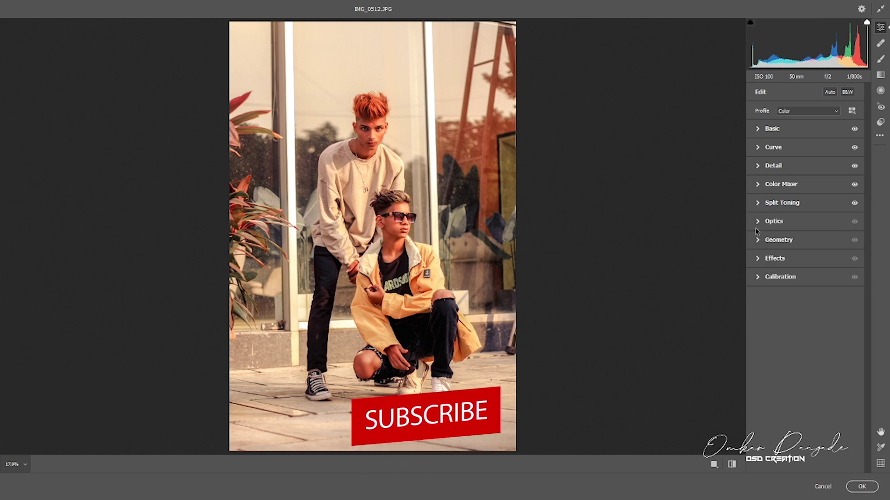